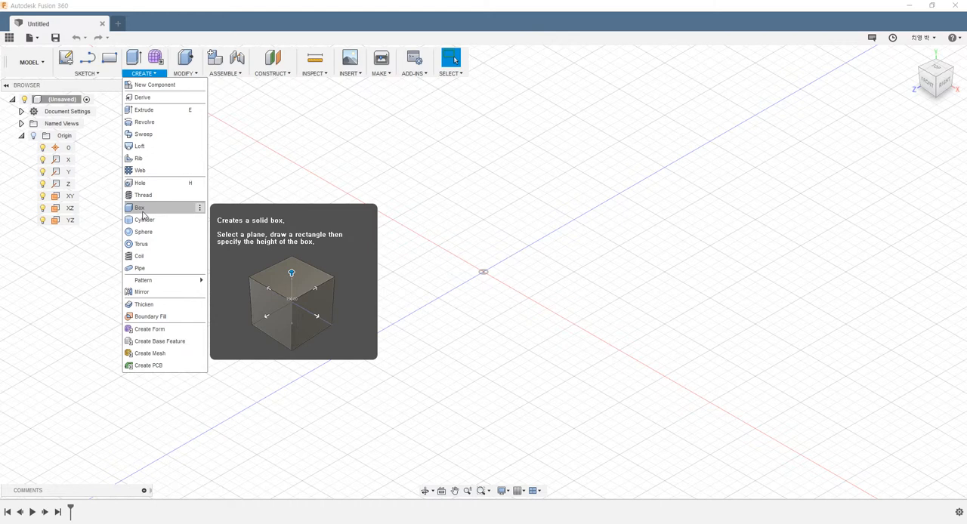
Start a solid box on the XZ plane from the origin, about 52.5 by 31.5 mm, and raise it to 25 mm
click(142, 211)
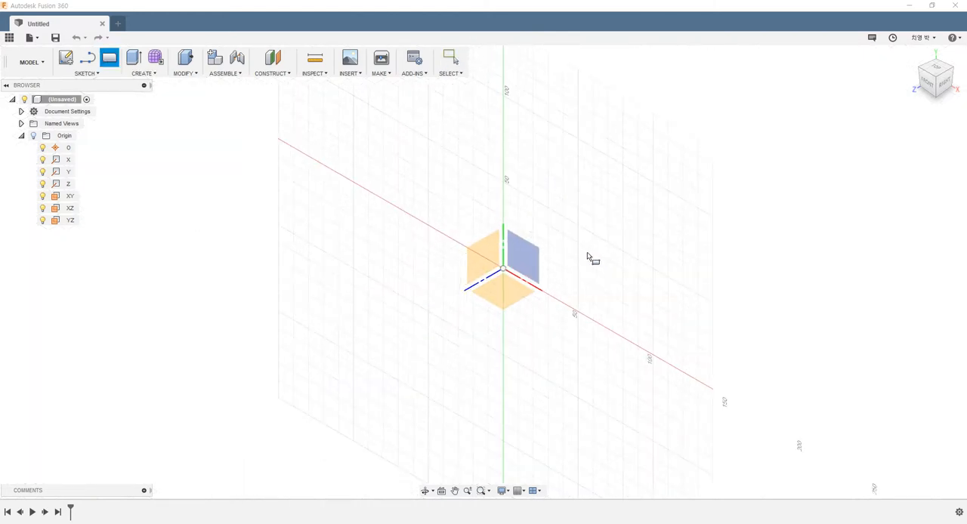
click(457, 283)
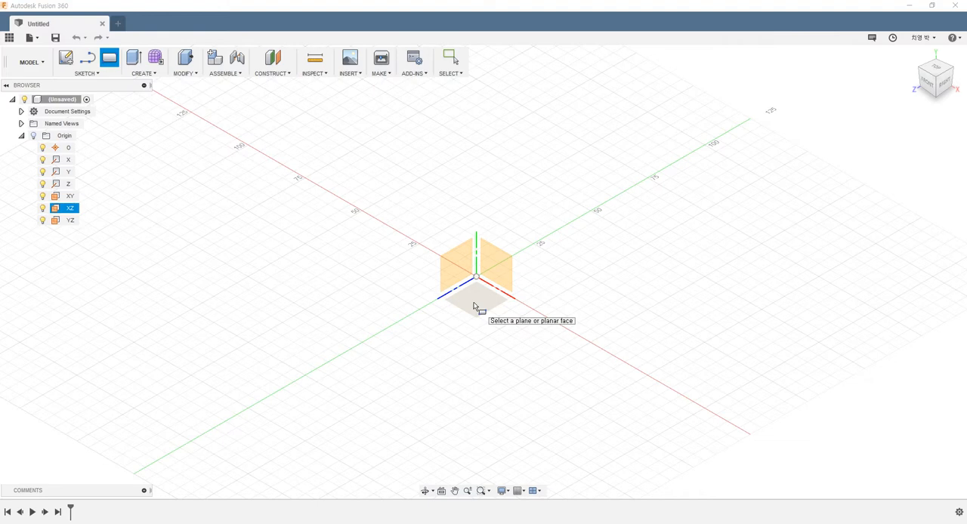
click(474, 306)
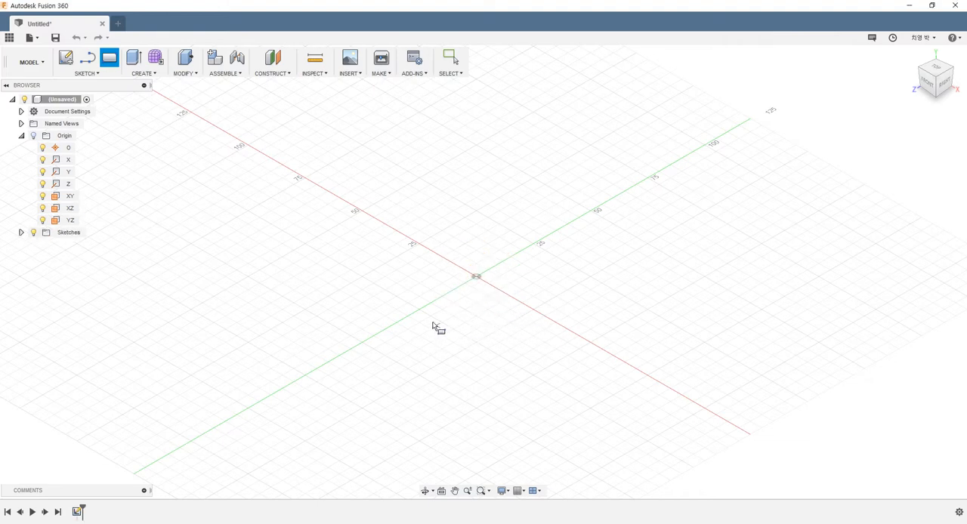
click(475, 277)
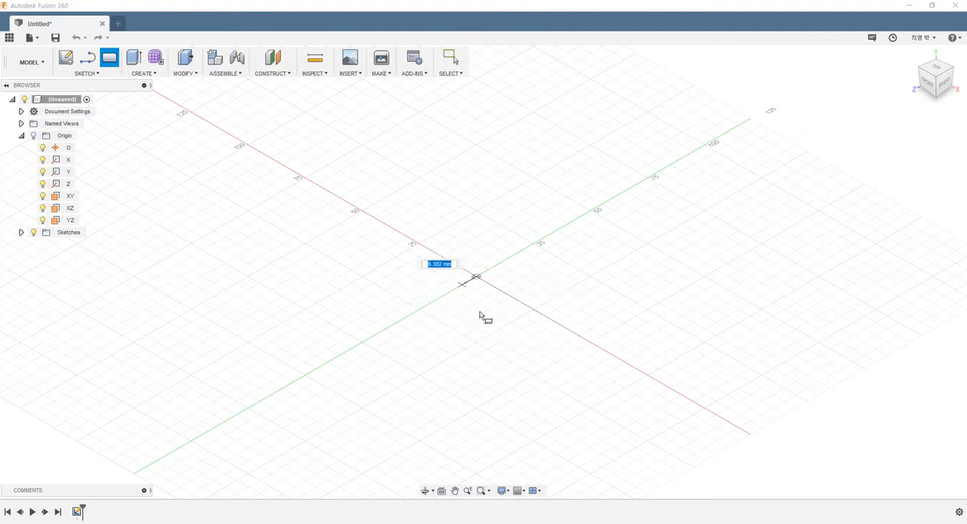
click(526, 390)
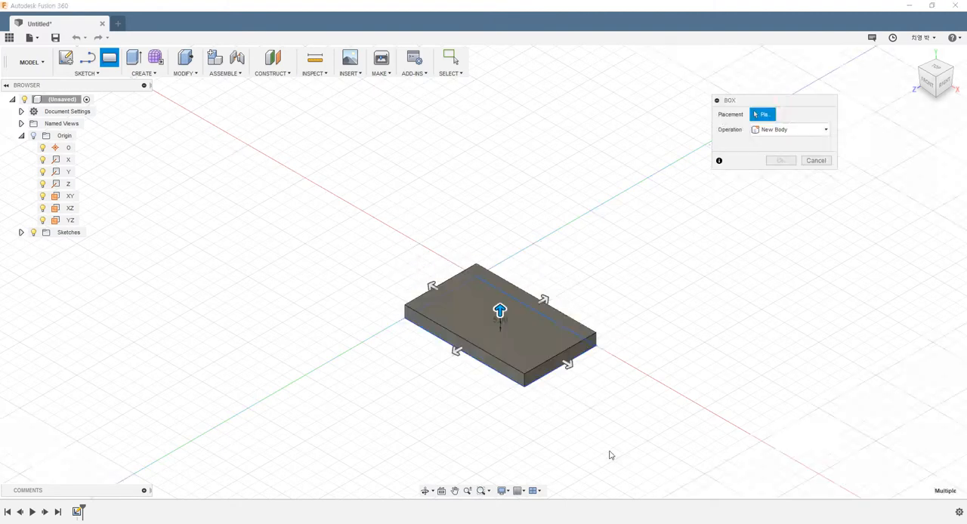
drag(500, 310, 499, 249)
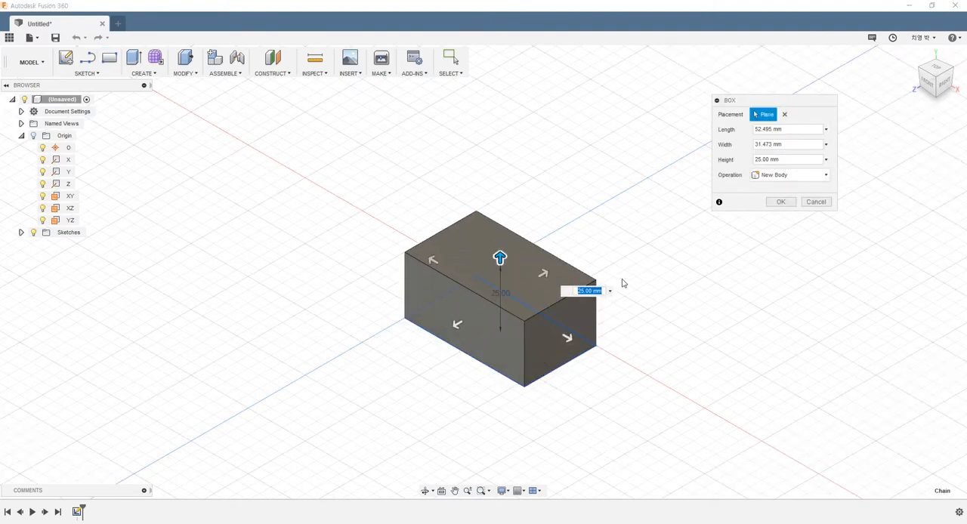
scroll(680, 266, up, 4)
scroll(665, 274, down, 3)
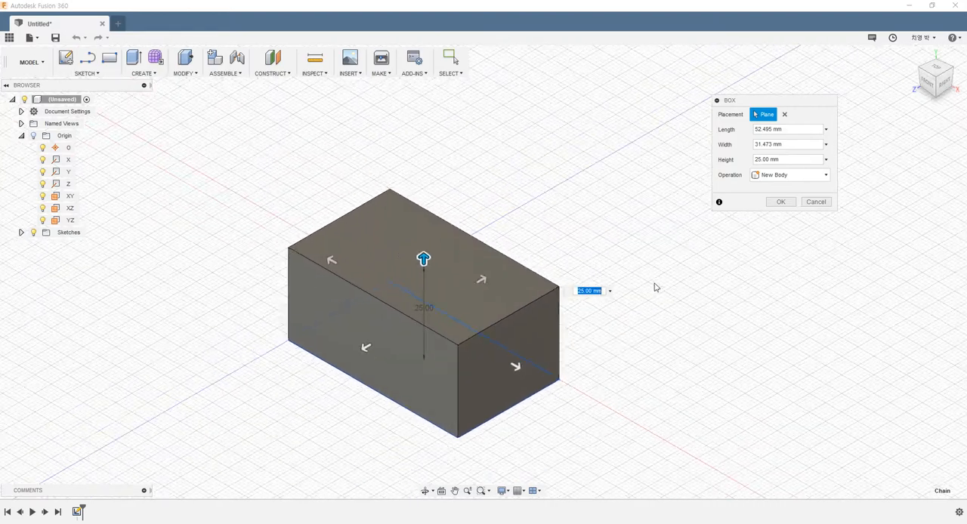
shift+middle_drag(658, 296, 682, 282)
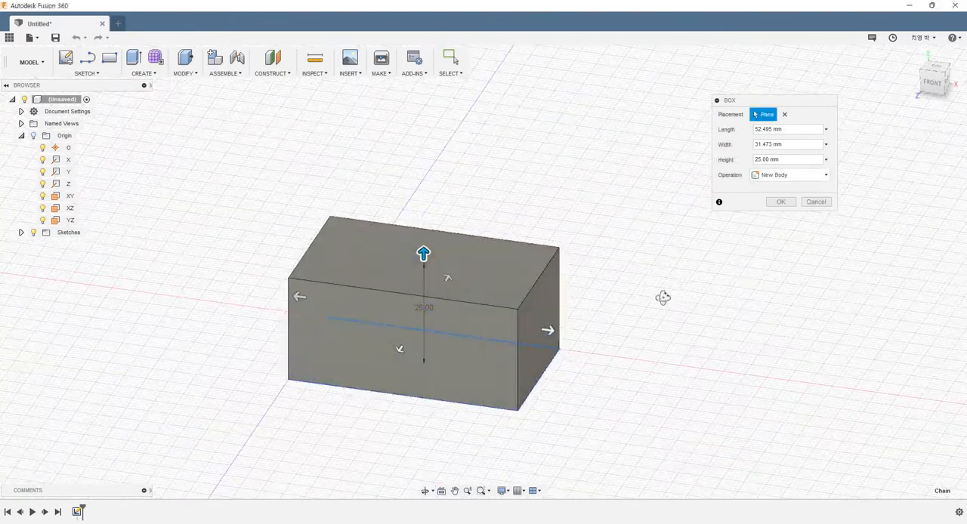
middle_drag(654, 317, 607, 291)
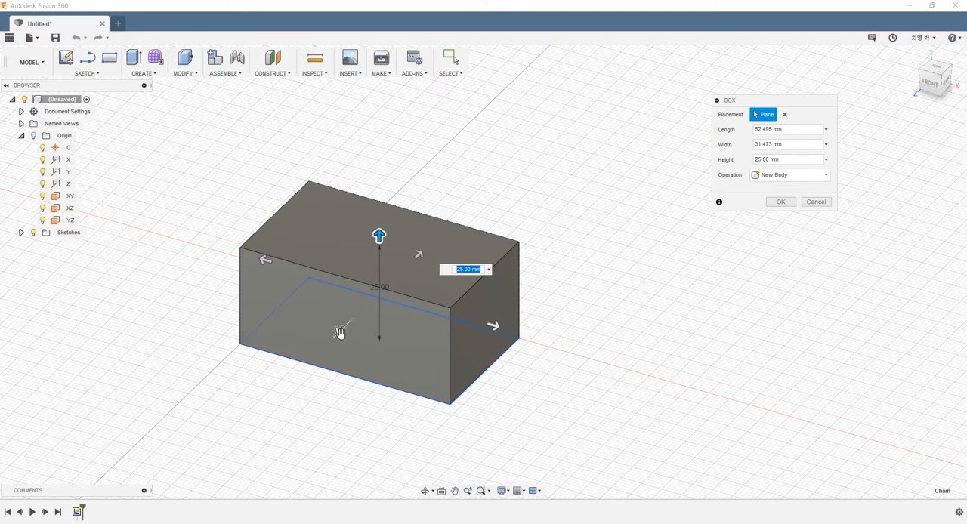
Resize the box to 62 mm length, 45 mm width and 31 mm height, and create it as a new body
drag(340, 331, 318, 352)
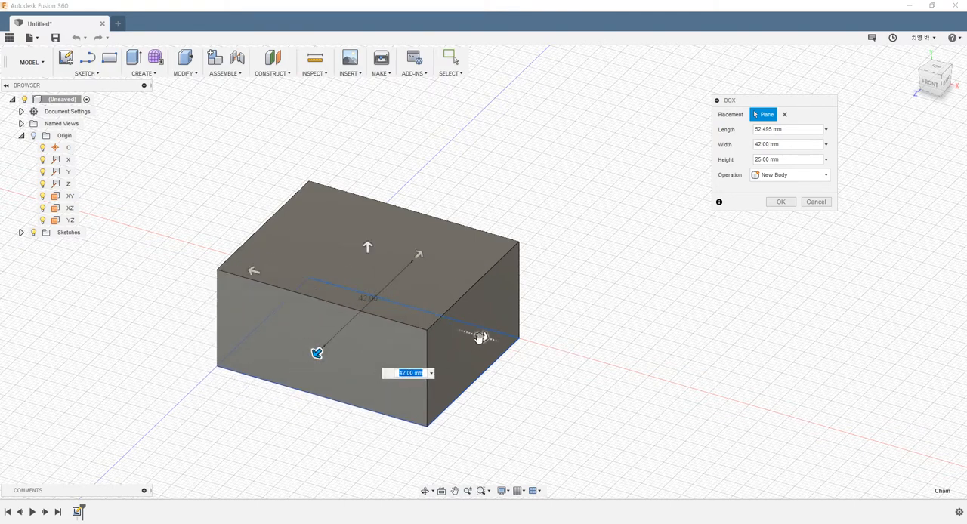
drag(481, 337, 503, 339)
drag(380, 245, 436, 240)
drag(258, 260, 241, 252)
shift+middle_drag(380, 377, 464, 367)
drag(487, 294, 488, 295)
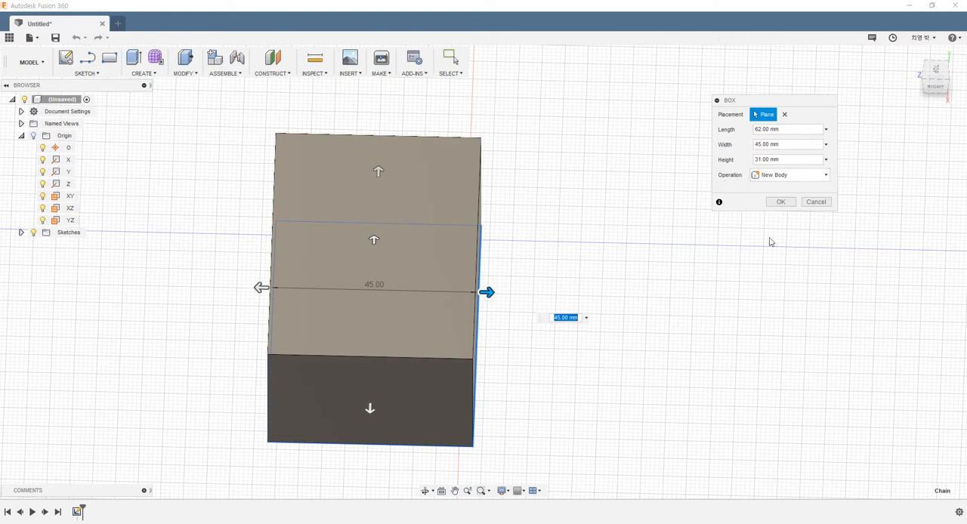
click(769, 174)
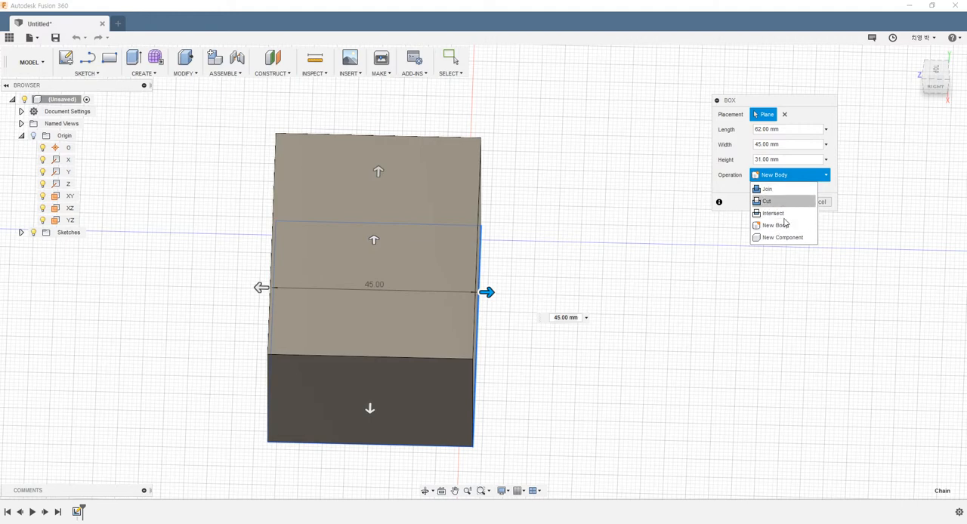
click(735, 190)
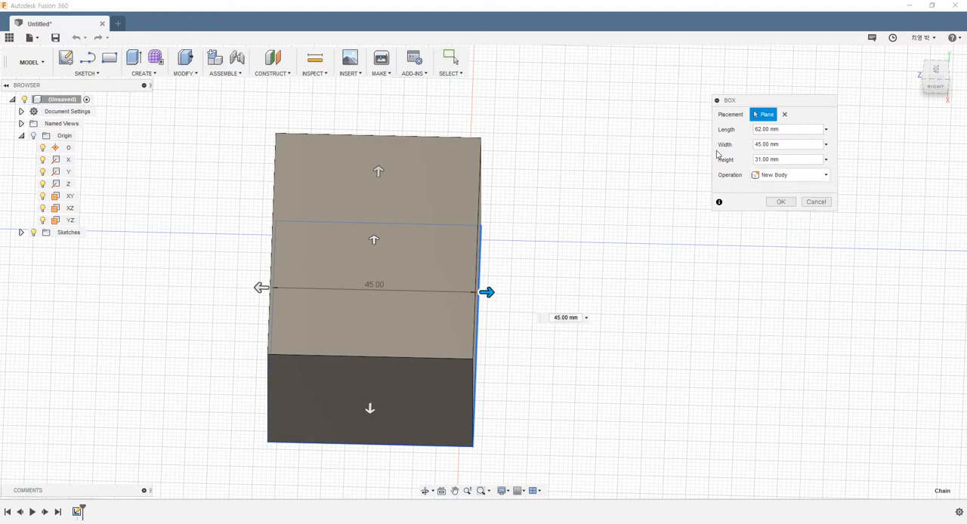
click(778, 201)
Select the whole box and delete it from the design
shift+middle_drag(550, 264, 602, 261)
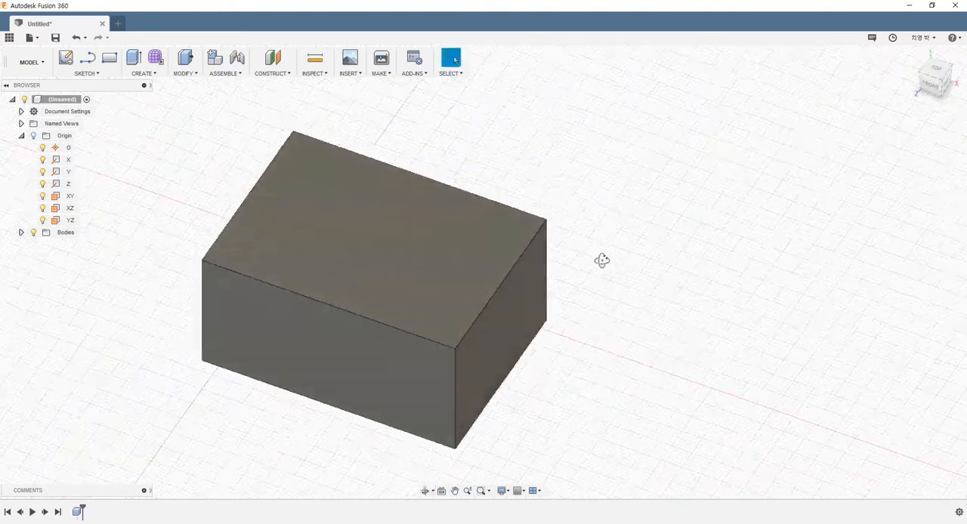
scroll(583, 316, down, 4)
shift+middle_drag(592, 311, 615, 326)
key(Escape)
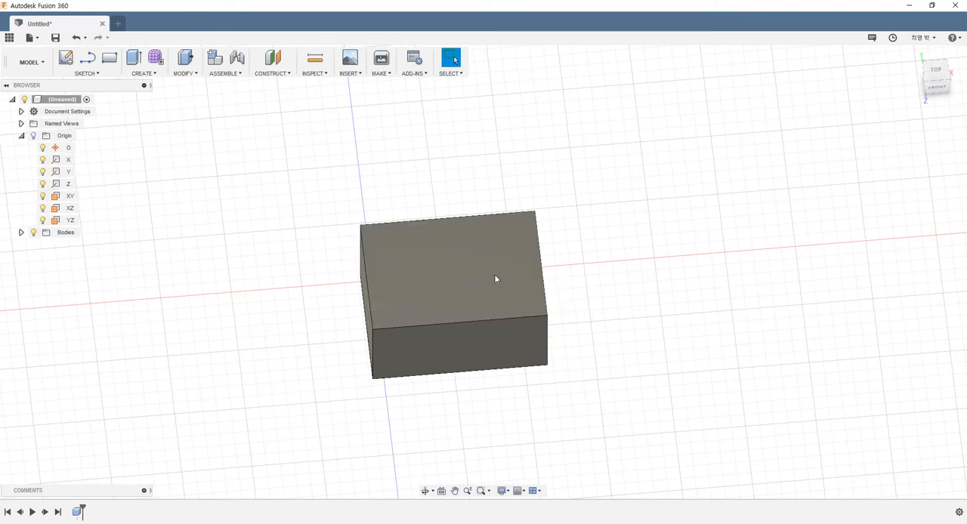
drag(278, 166, 623, 402)
key(Delete)
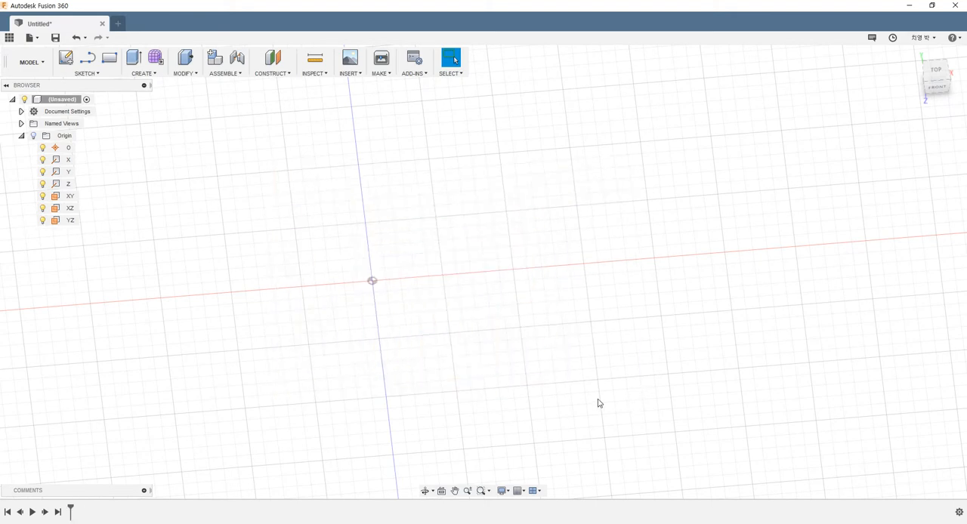
shift+middle_drag(569, 392, 294, 254)
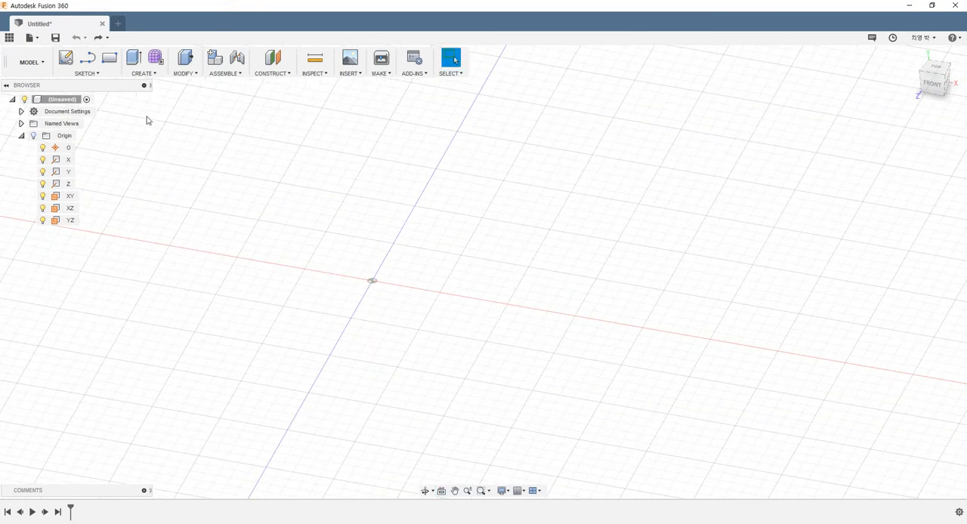
Start a solid cylinder on the XZ plane centred at the origin, about 57.5 mm in diameter, and raise it to 60 mm
click(144, 74)
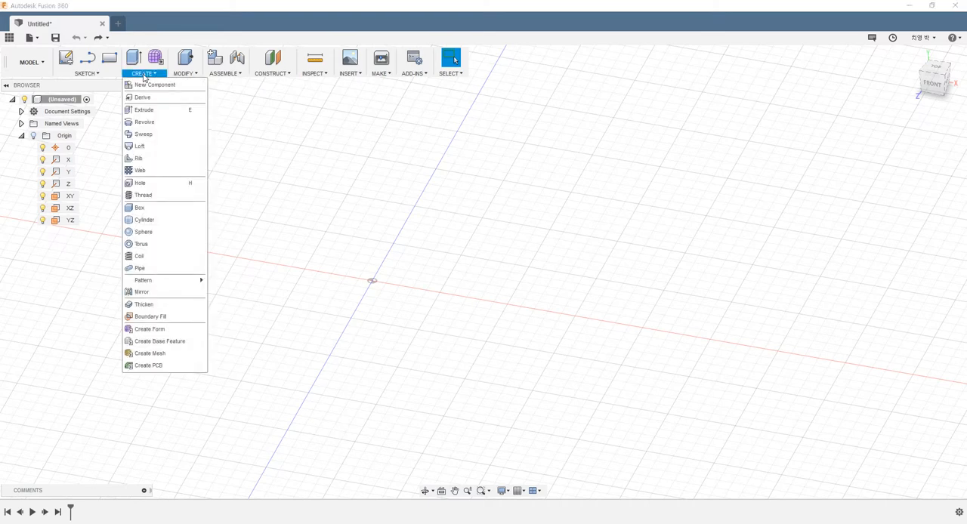
click(154, 220)
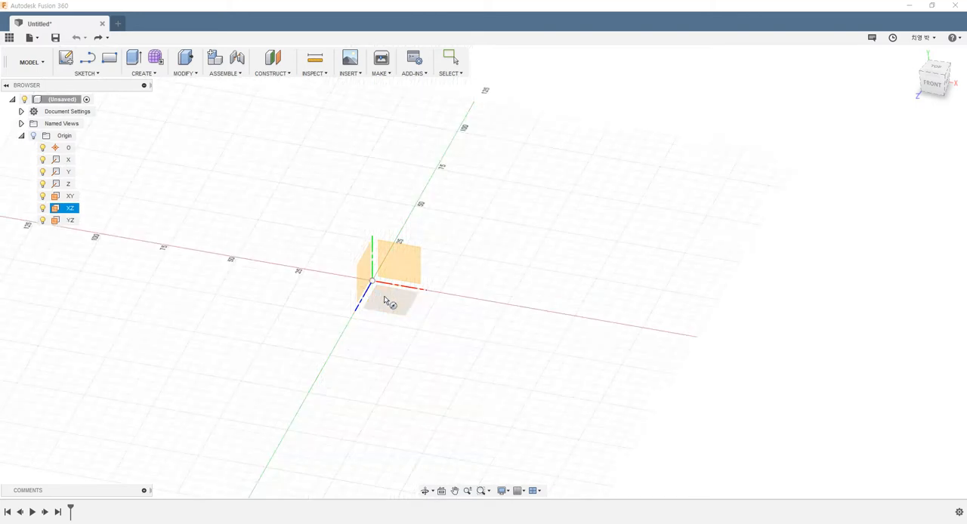
click(388, 299)
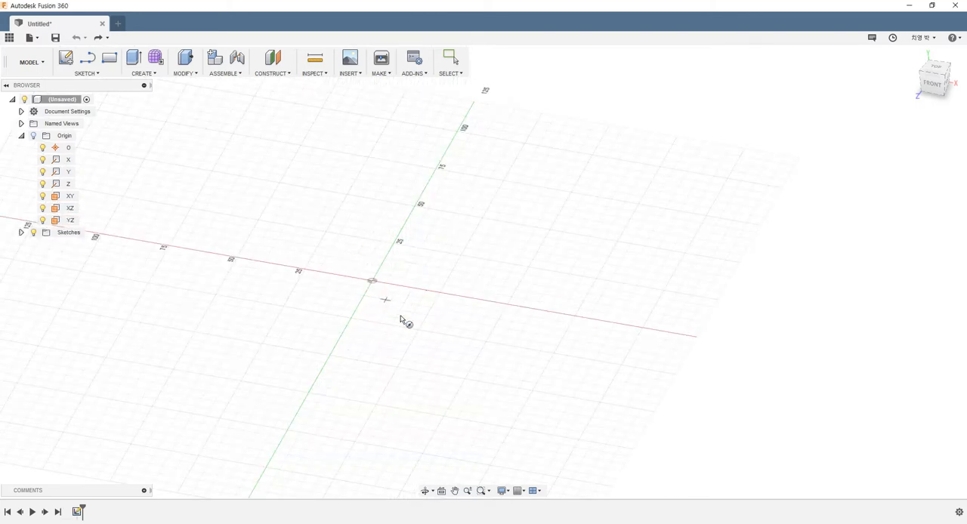
click(372, 282)
click(401, 325)
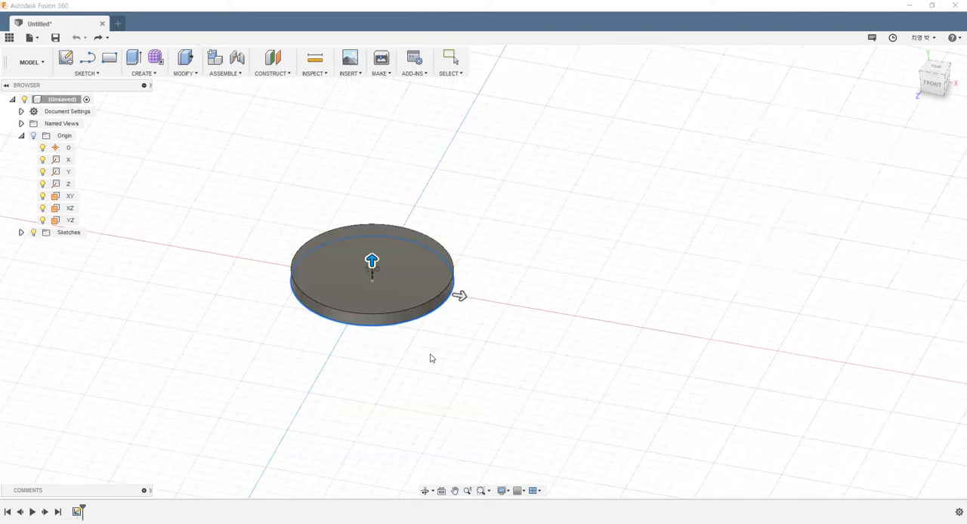
scroll(531, 210, up, 3)
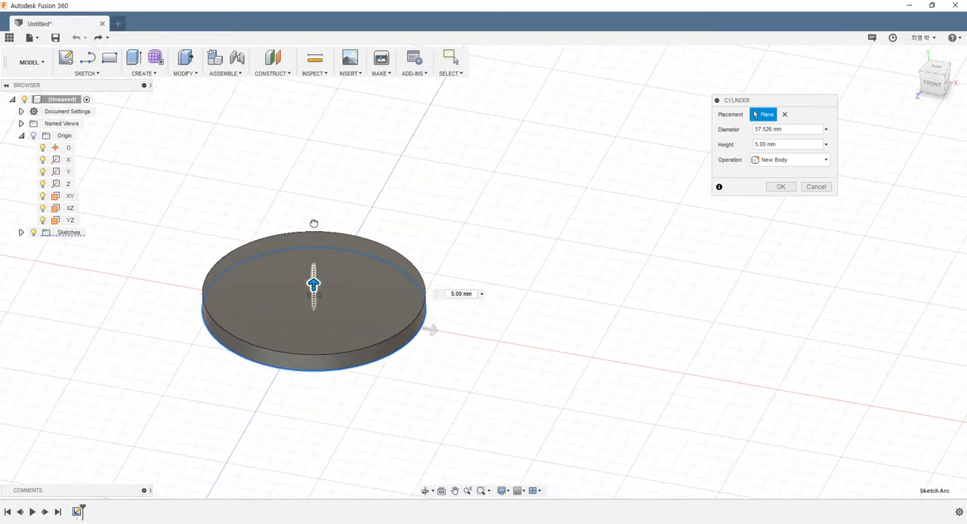
drag(315, 282, 315, 104)
scroll(632, 272, down, 2)
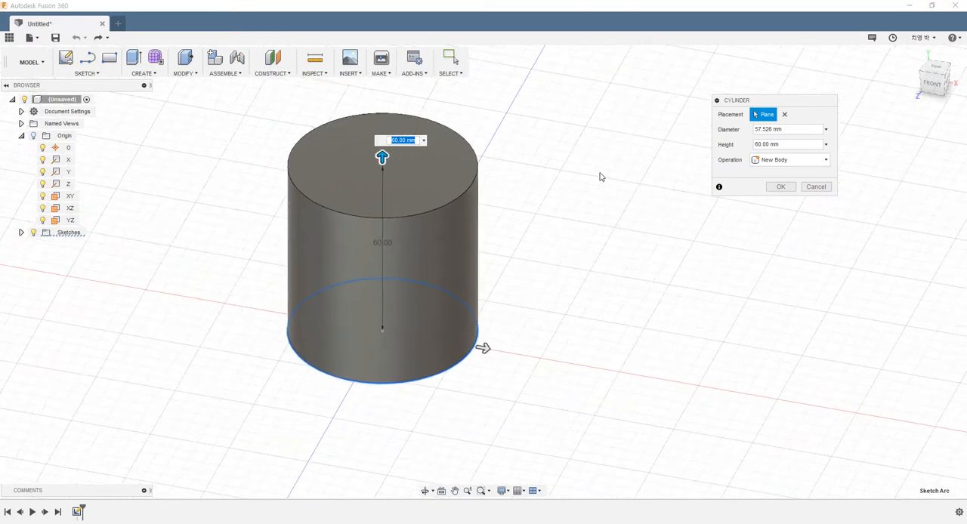
Set the cylinder's diameter to 60 mm and create it as a new body
click(792, 143)
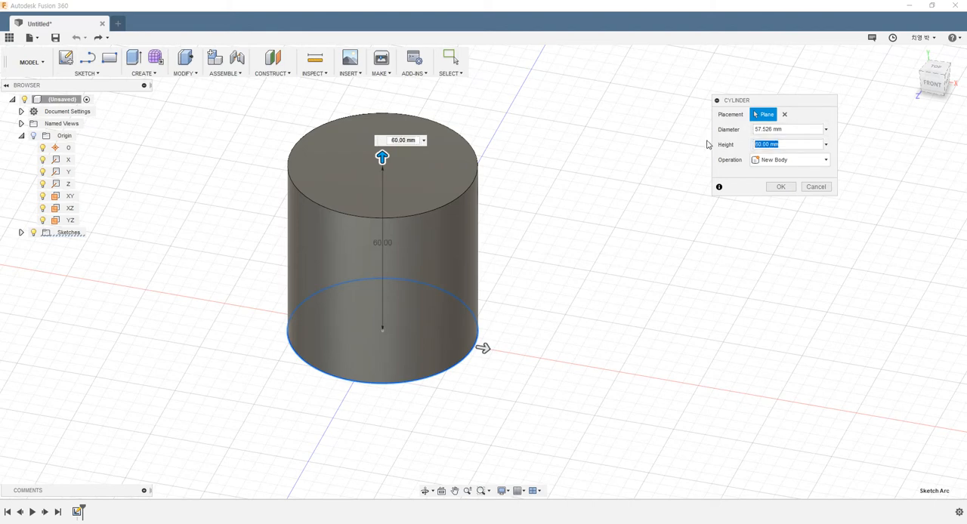
key(shift+Tab)
text(60)
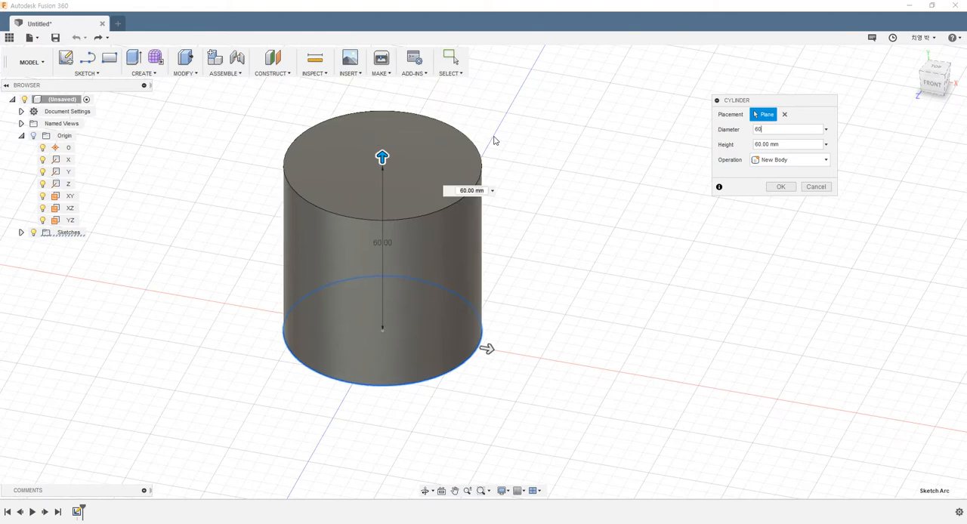
scroll(462, 222, down, 4)
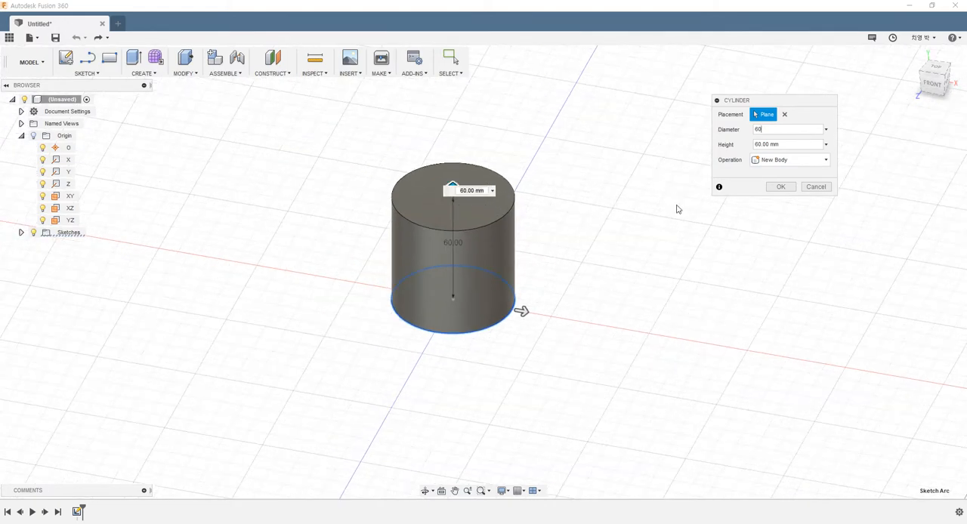
click(781, 194)
Undo the creation of the cylinder
shift+middle_drag(537, 222, 583, 227)
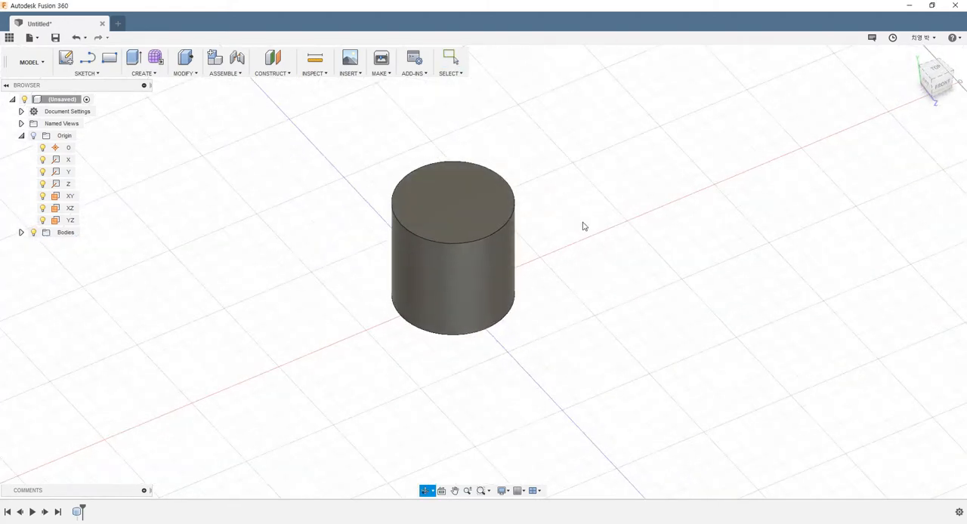
drag(303, 110, 605, 378)
click(581, 380)
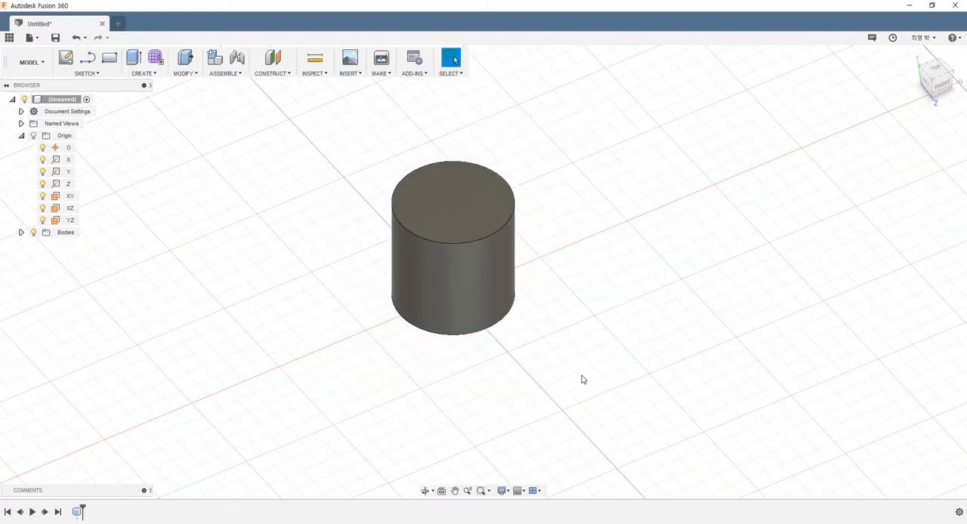
key(ctrl+z)
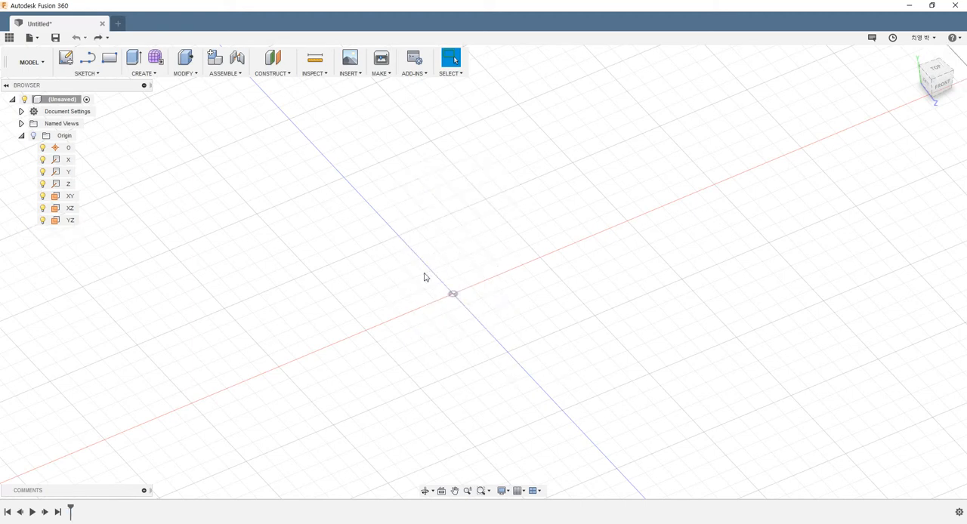
Start a solid sphere on the XZ plane, with its centre beside the origin at about X -34.4 mm and Z 22.2 mm
click(155, 73)
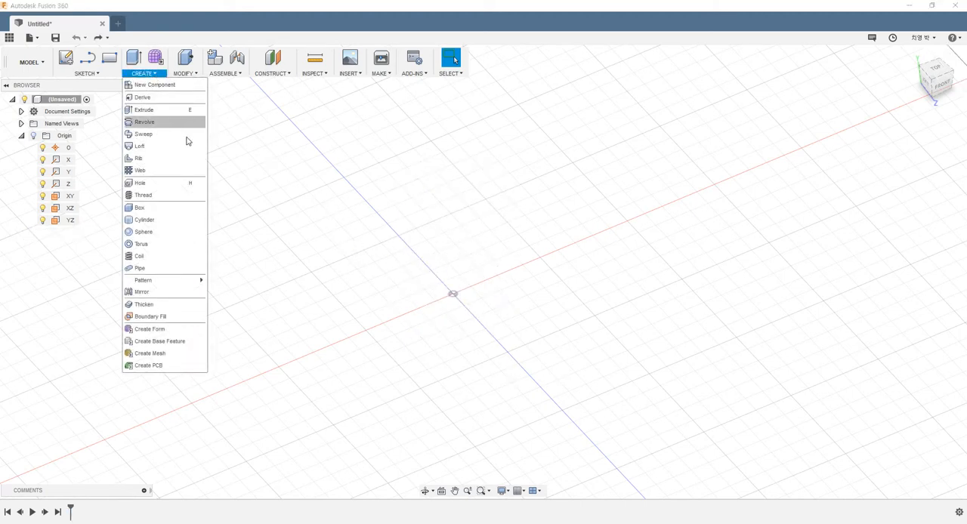
click(169, 233)
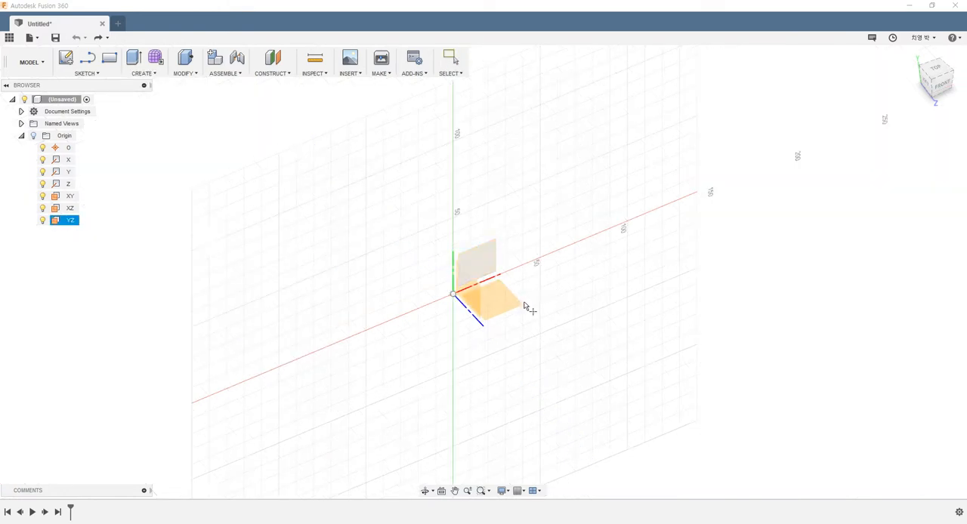
shift+middle_drag(472, 313, 444, 342)
scroll(441, 383, down, 1)
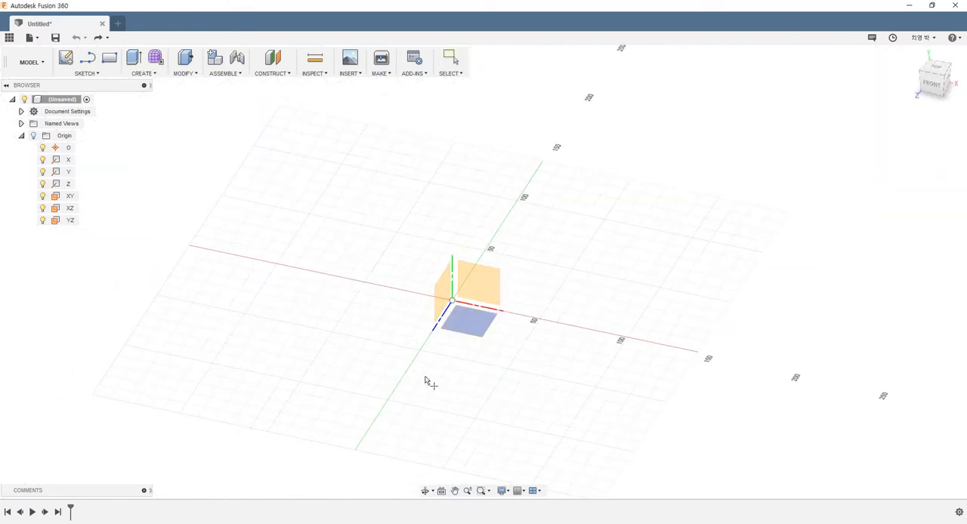
click(452, 303)
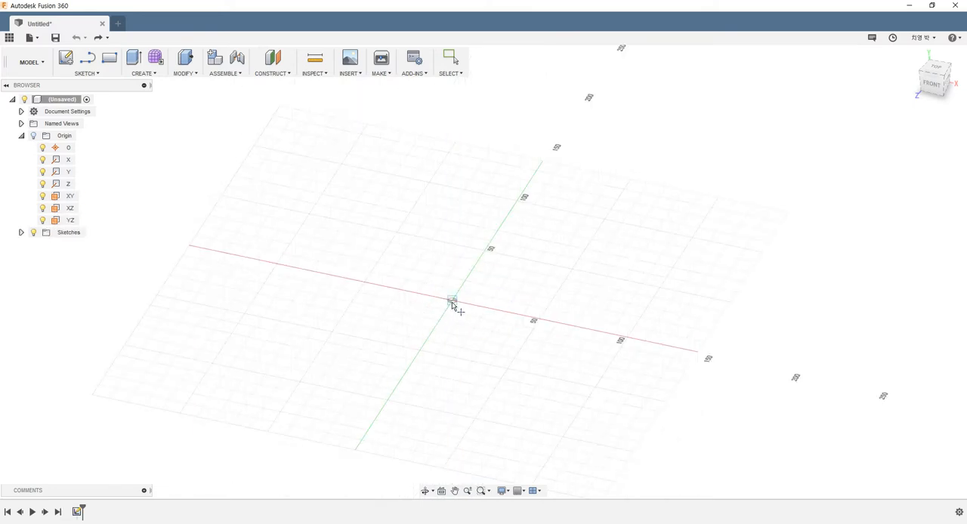
click(379, 313)
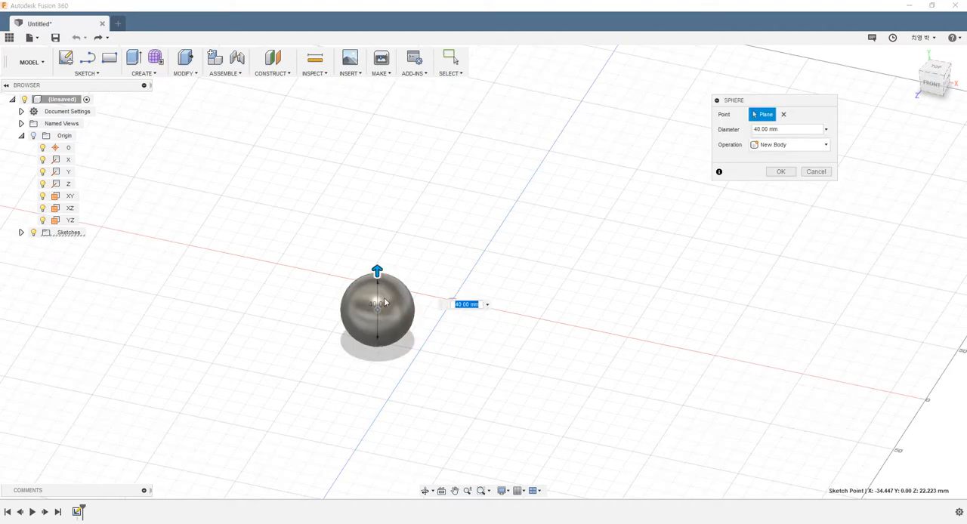
Enlarge the sphere to a diameter of 130 mm and create it as a new body
drag(378, 270, 395, 199)
scroll(566, 311, down, 1)
shift+middle_drag(567, 308, 594, 301)
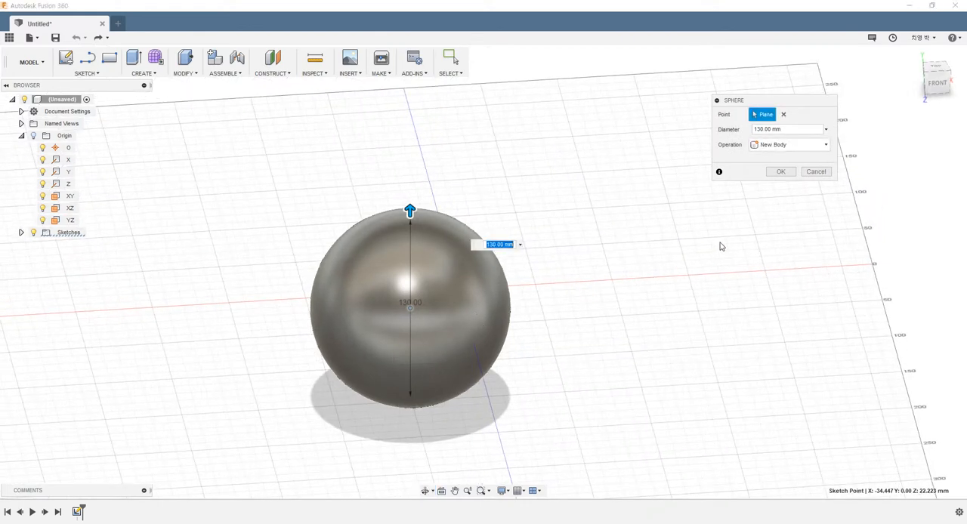
click(781, 172)
shift+middle_drag(574, 274, 529, 271)
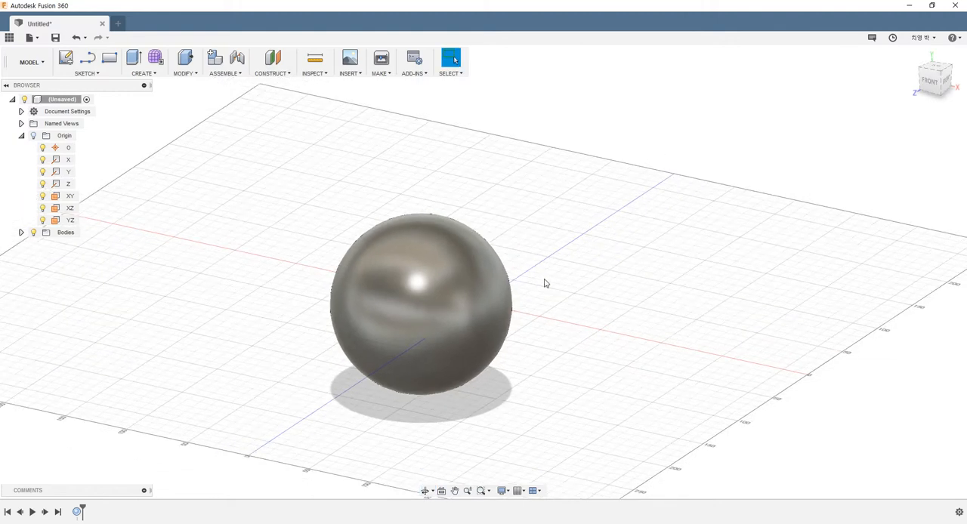
Undo the creation of the sphere
key(ctrl+z)
shift+middle_drag(492, 293, 520, 297)
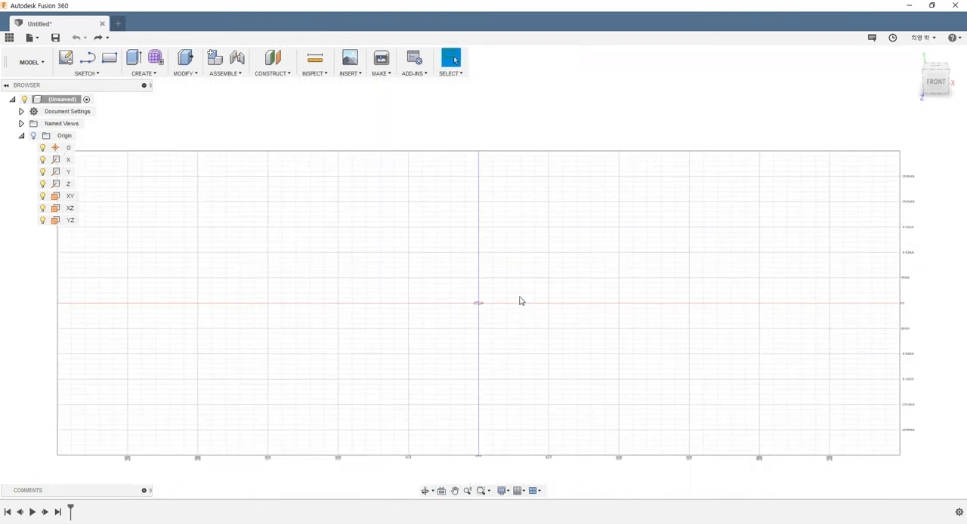
Start a solid torus on the XZ plane, centred at the origin, with a circle about 127 mm in diameter
click(142, 74)
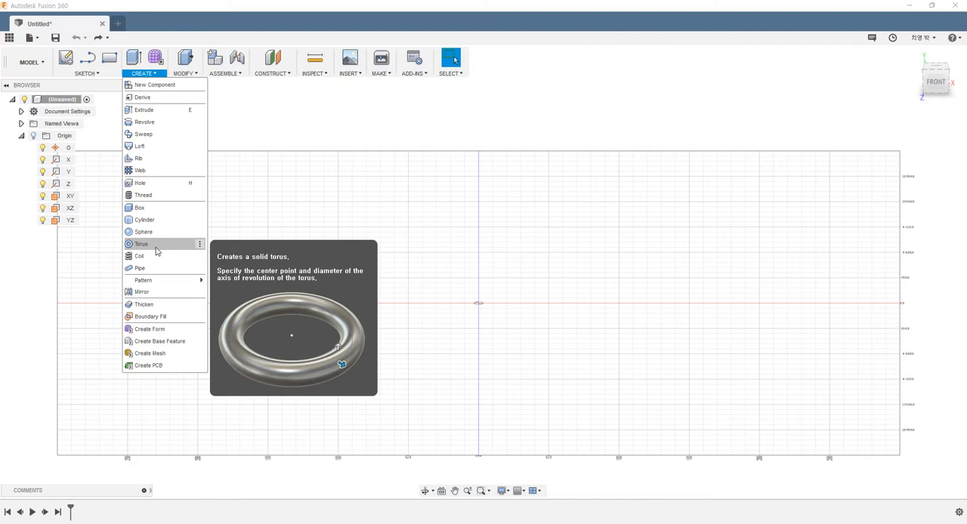
click(157, 250)
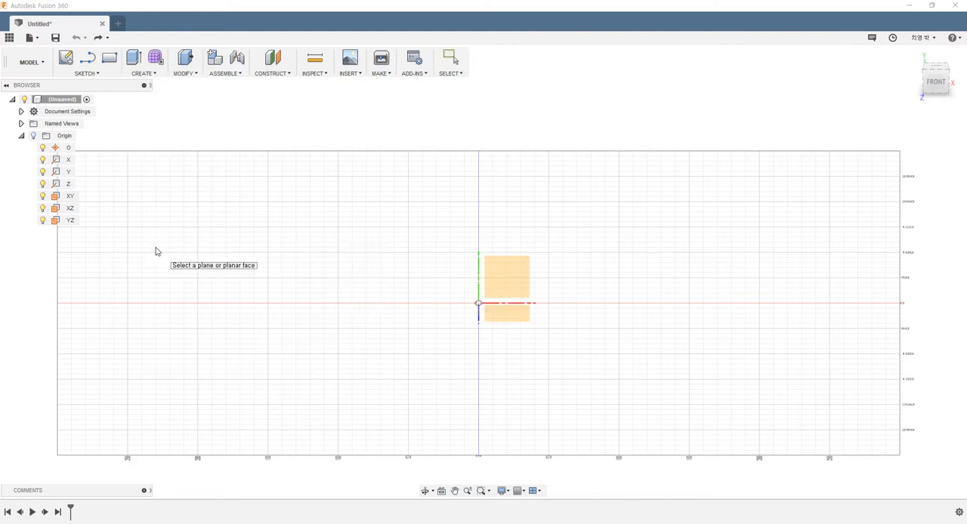
click(454, 318)
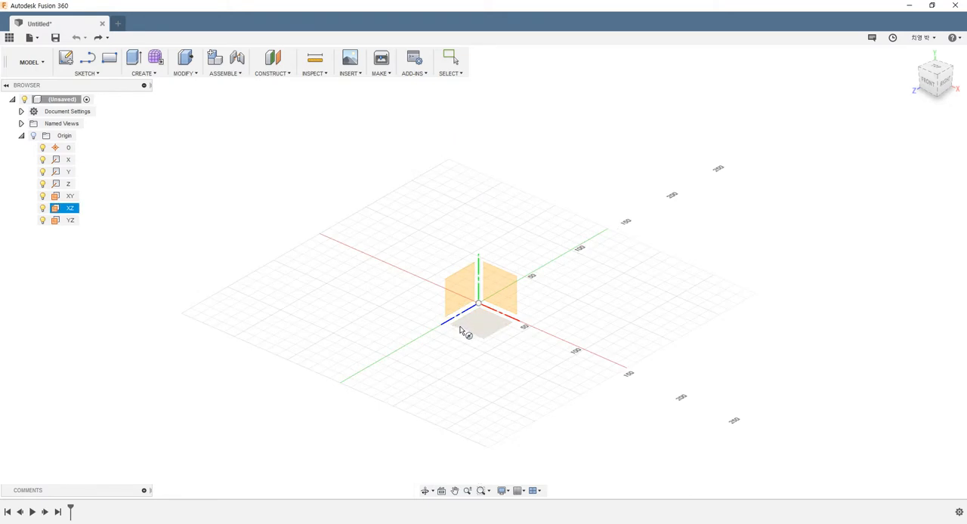
click(462, 333)
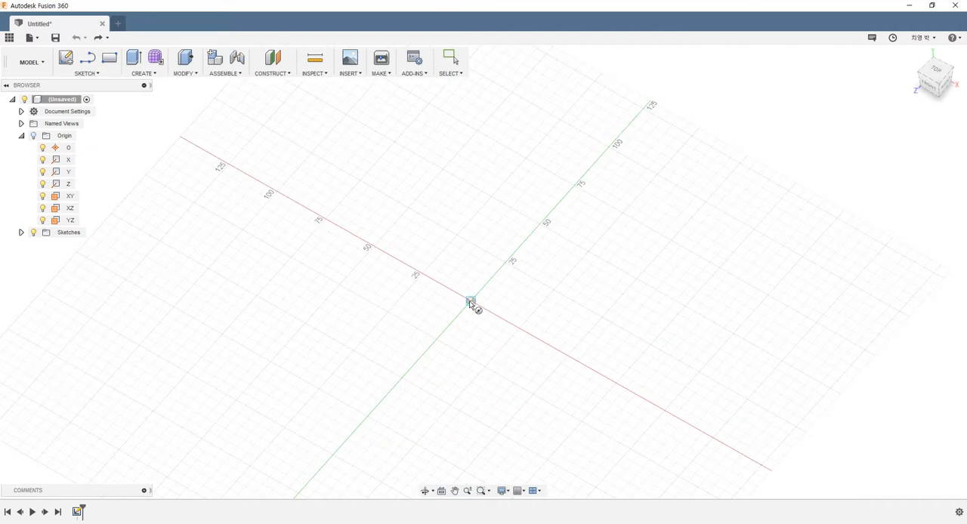
click(470, 302)
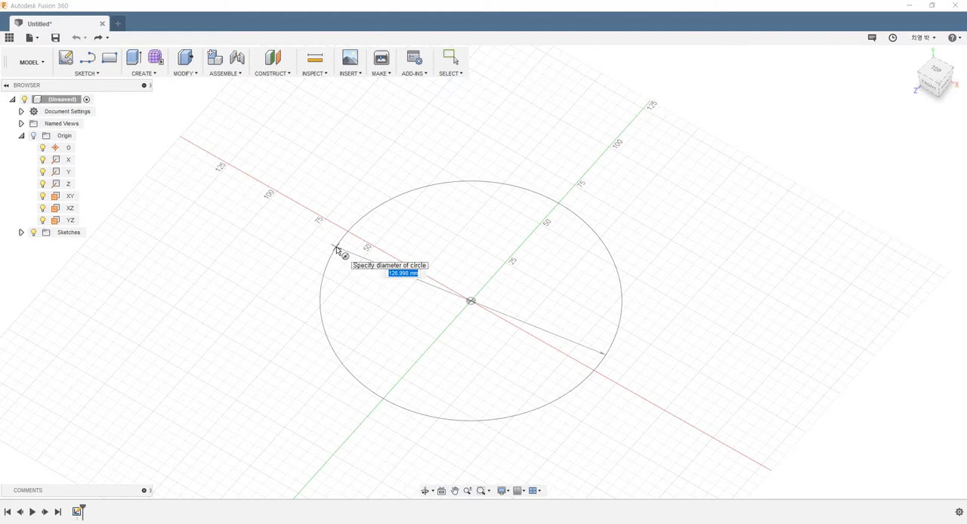
click(337, 251)
From a top view, compare the torus's Inside, On Center and Outside positions and leave it set to On Center
shift+middle_drag(540, 361, 609, 276)
shift+middle_drag(648, 250, 634, 281)
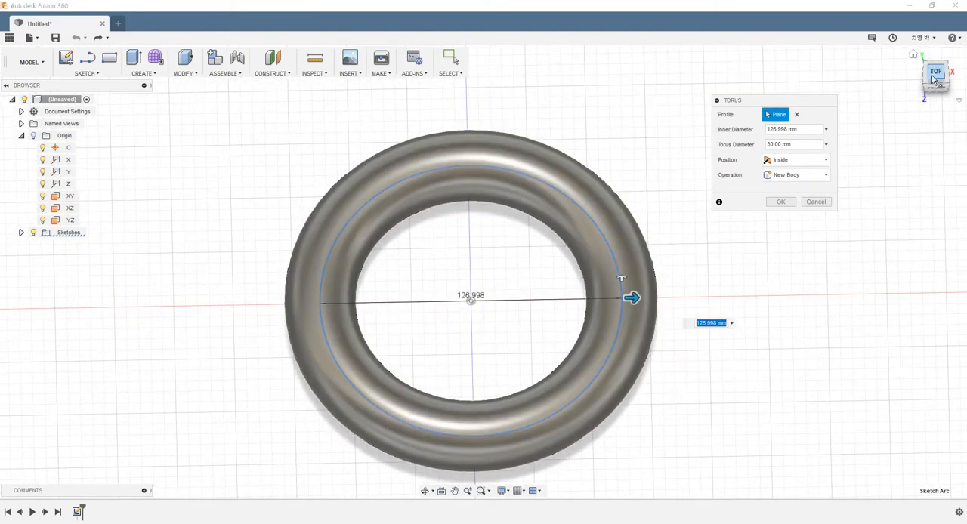
click(933, 78)
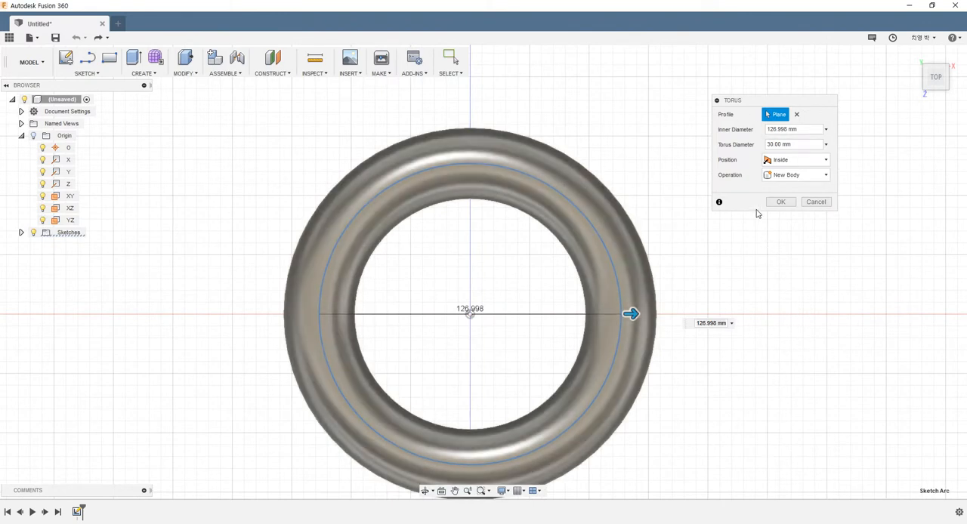
click(782, 161)
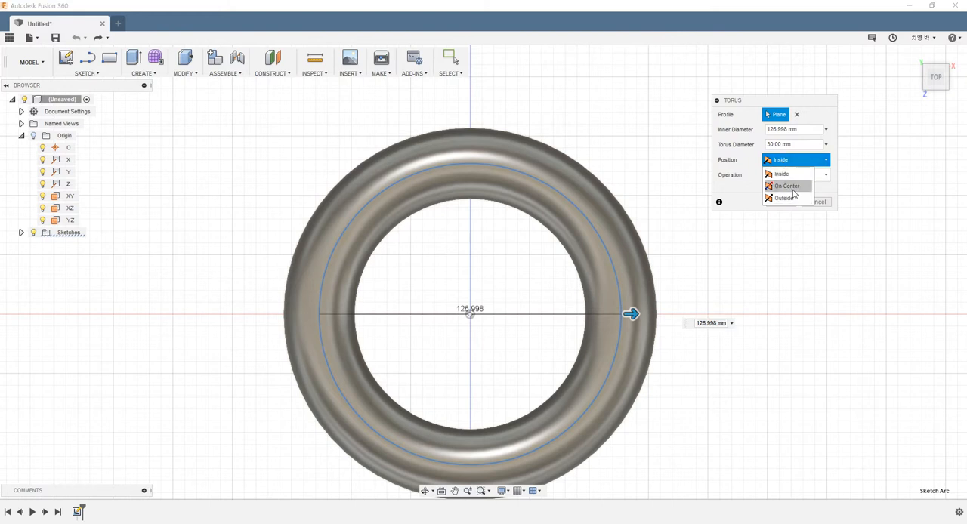
click(792, 189)
click(793, 160)
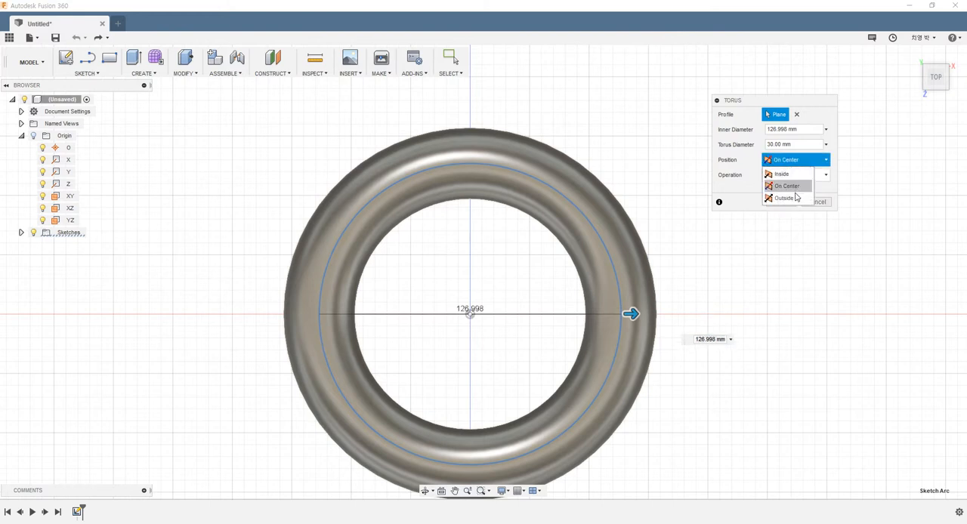
click(792, 198)
click(794, 160)
click(792, 179)
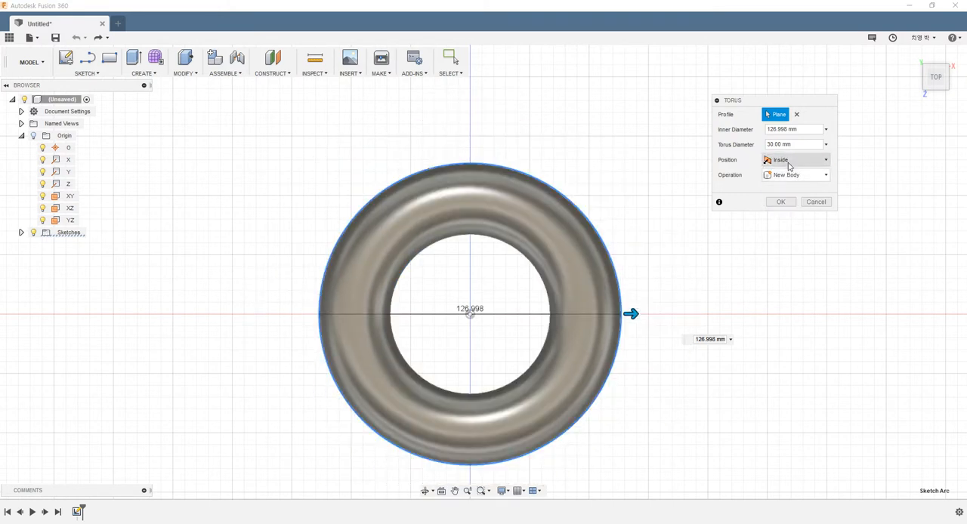
click(791, 160)
click(793, 188)
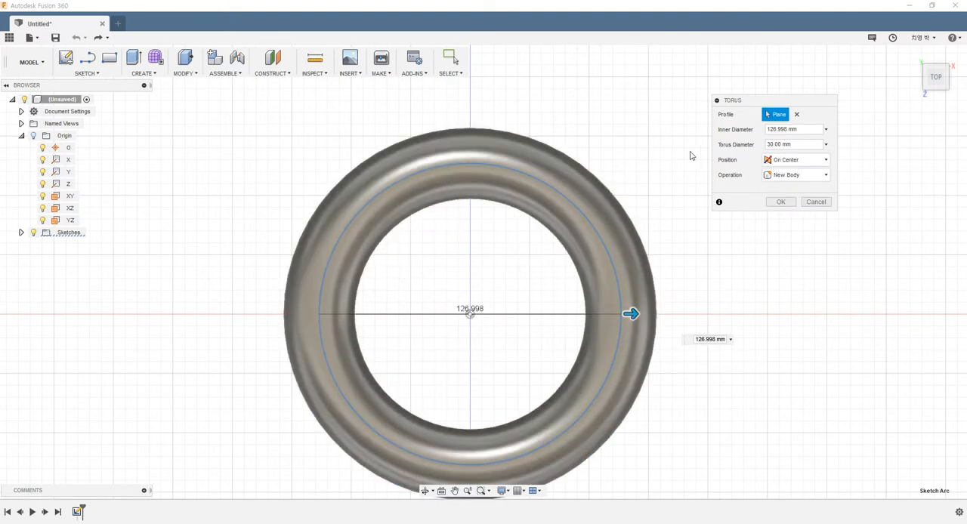
Set the torus's inner diameter to 130 mm and its torus diameter to 10 mm
mouse_move(631, 314)
mouse_down()
mouse_move(646, 314)
mouse_move(631, 313)
mouse_up()
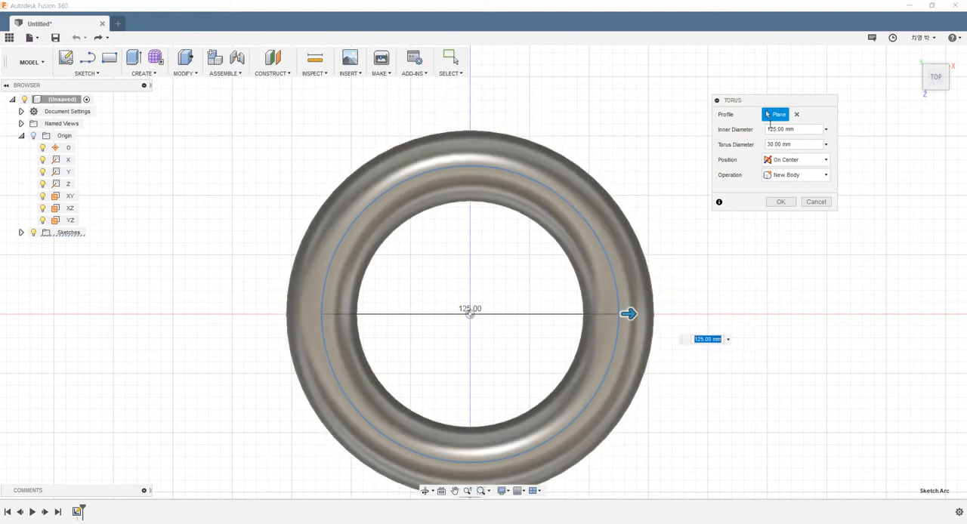
drag(803, 129, 589, 142)
text(130)
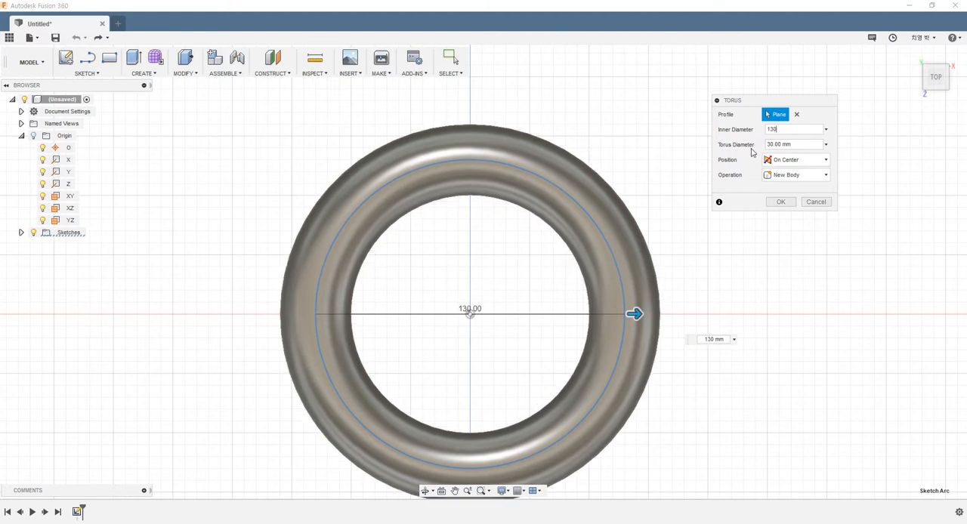
click(796, 147)
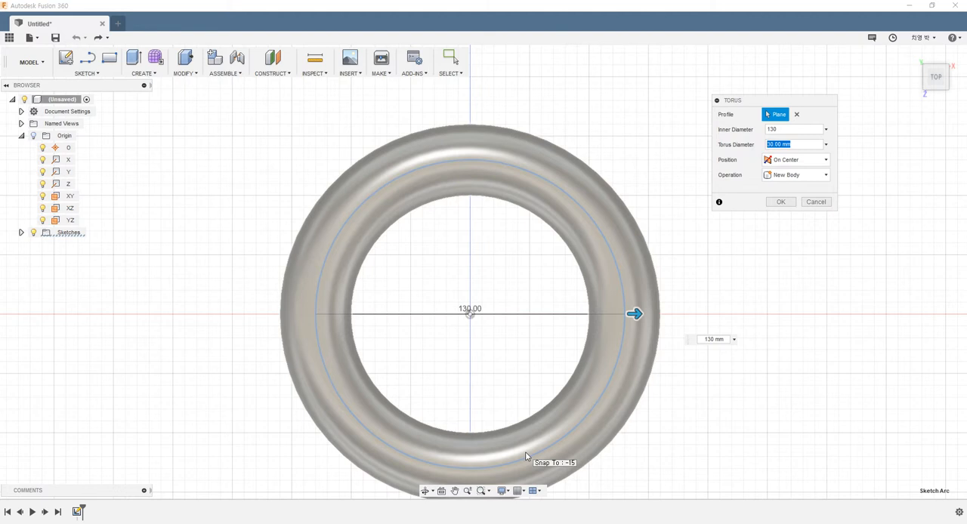
text(10)
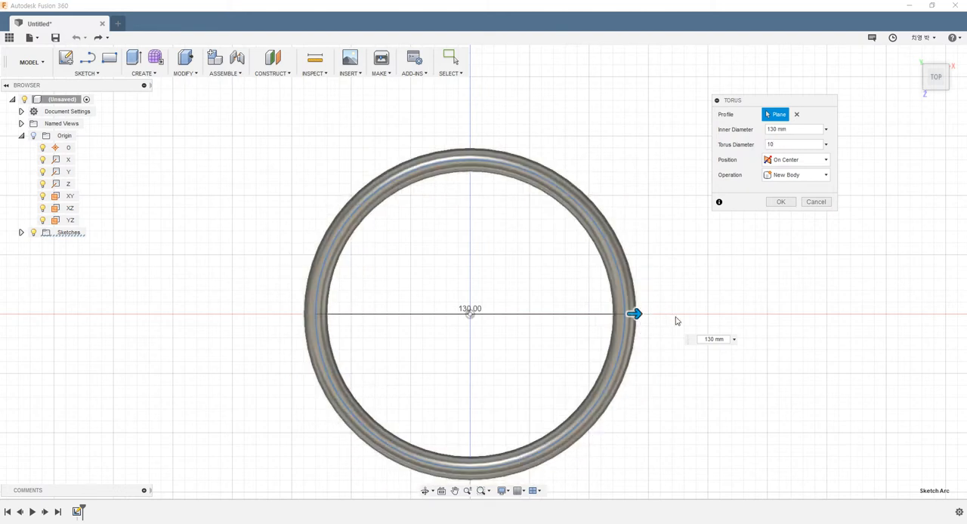
Enlarge the torus's inner diameter to 160 mm and create it as a new body
drag(636, 313, 669, 314)
shift+middle_drag(700, 288, 676, 234)
click(776, 206)
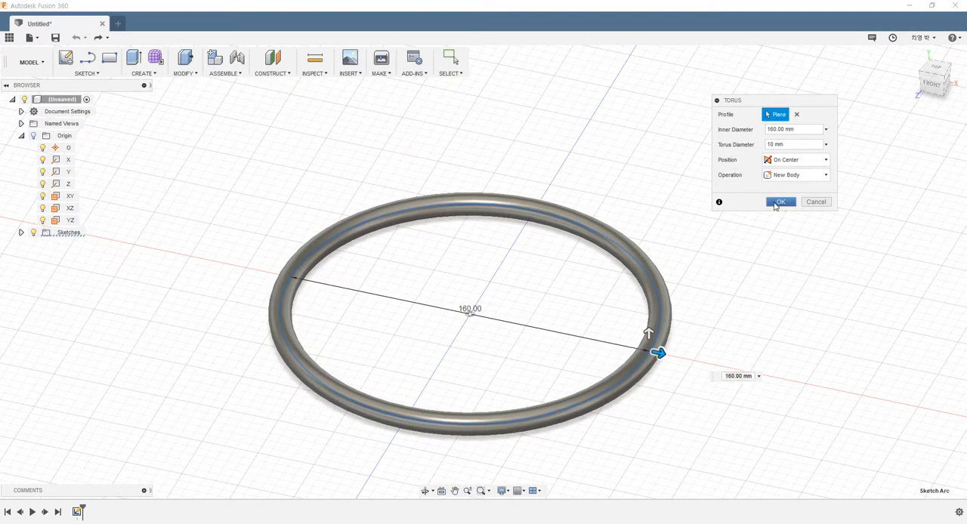
shift+middle_drag(737, 262, 614, 330)
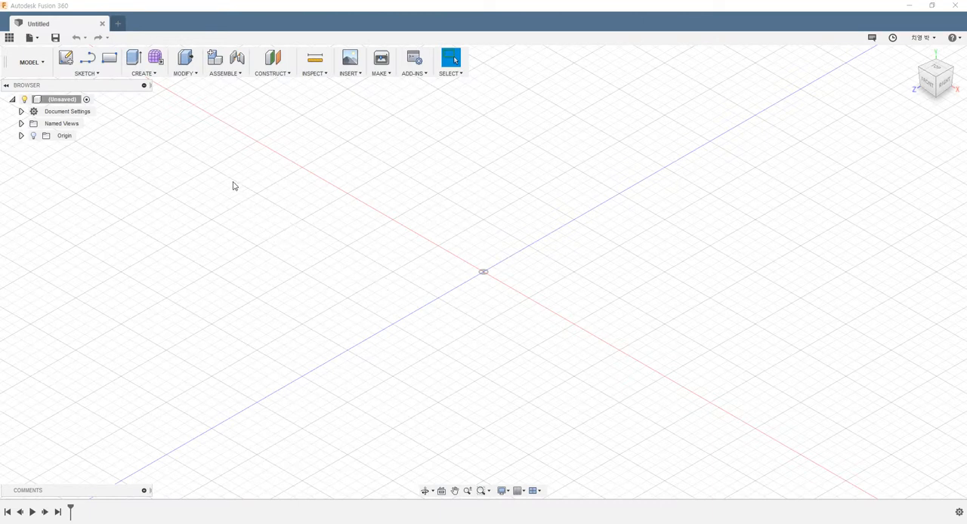
Create a form to enter the Sculpt environment and dismiss the introductory message
click(142, 74)
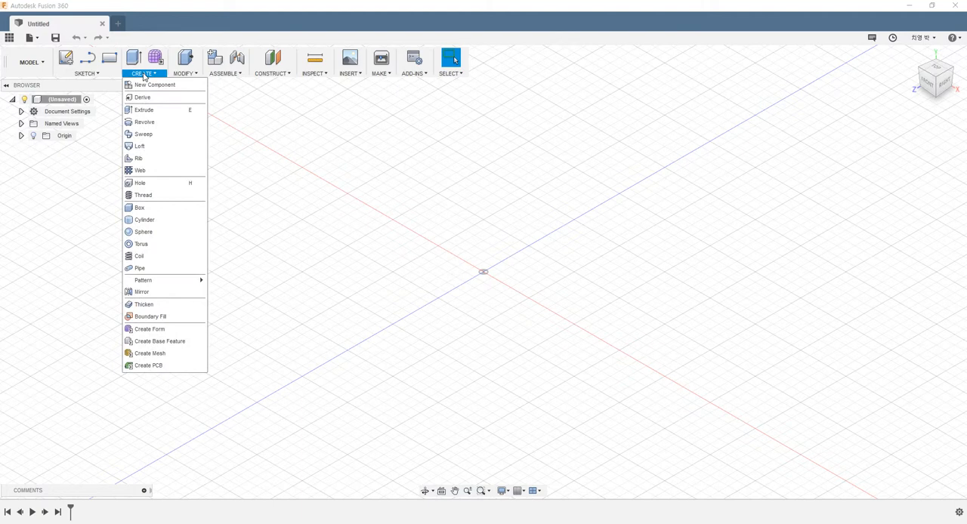
click(150, 331)
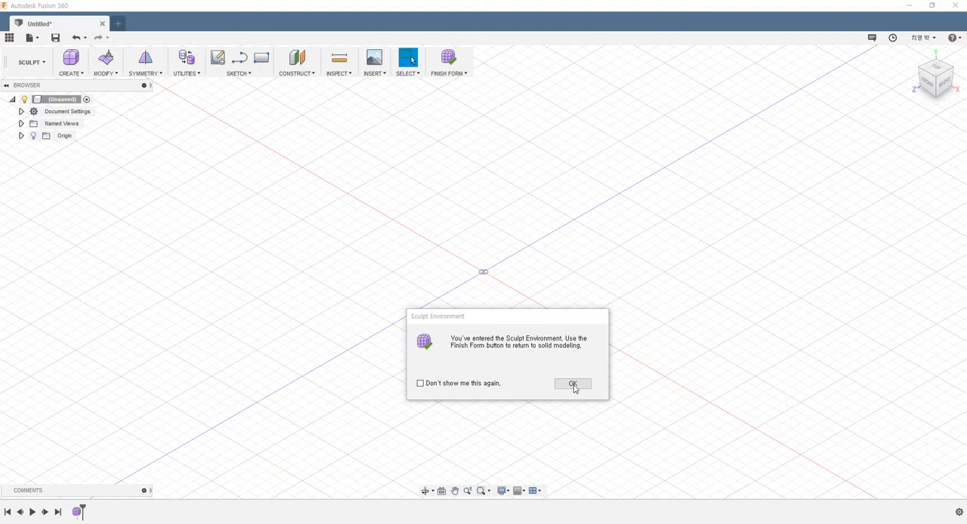
drag(499, 318, 415, 261)
click(491, 330)
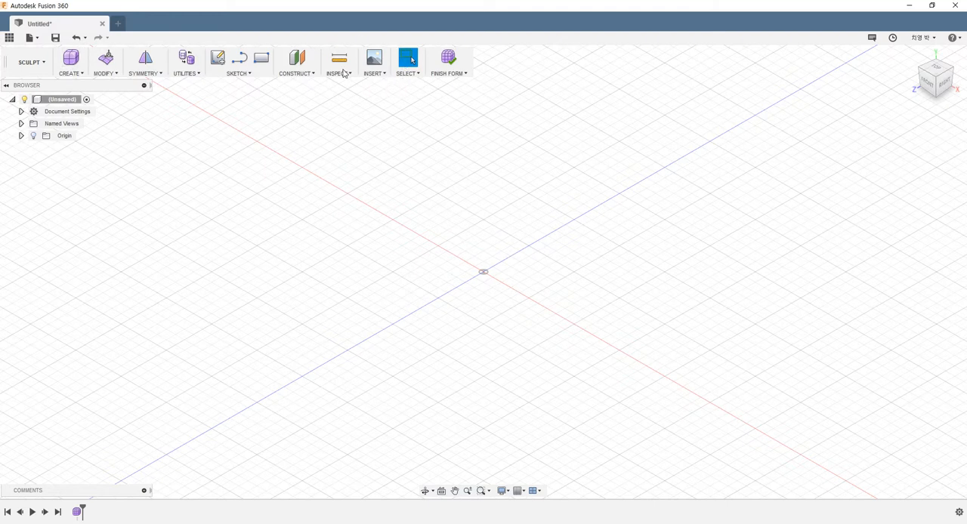
click(79, 74)
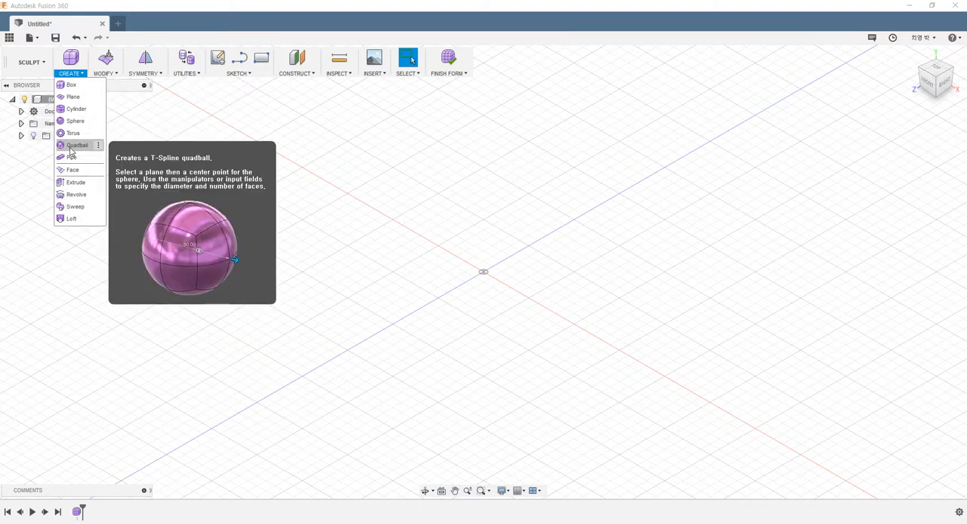
click(104, 74)
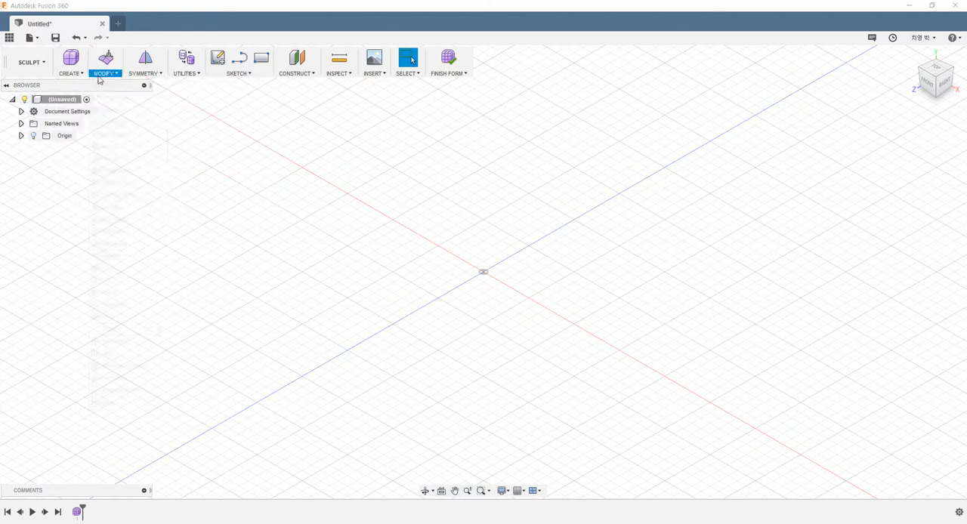
click(103, 73)
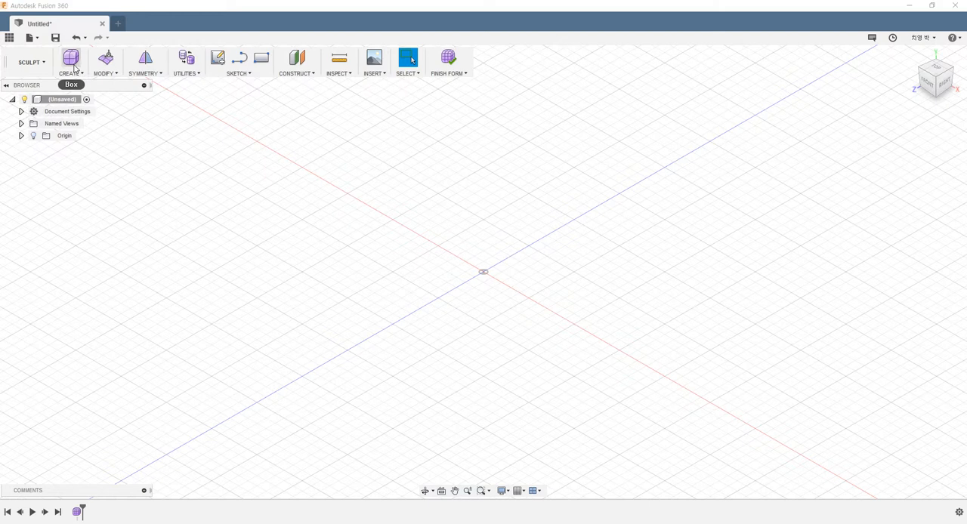
Start a T-Spline box with a Center rectangle, Symmetric direction and the New Body operation
click(78, 73)
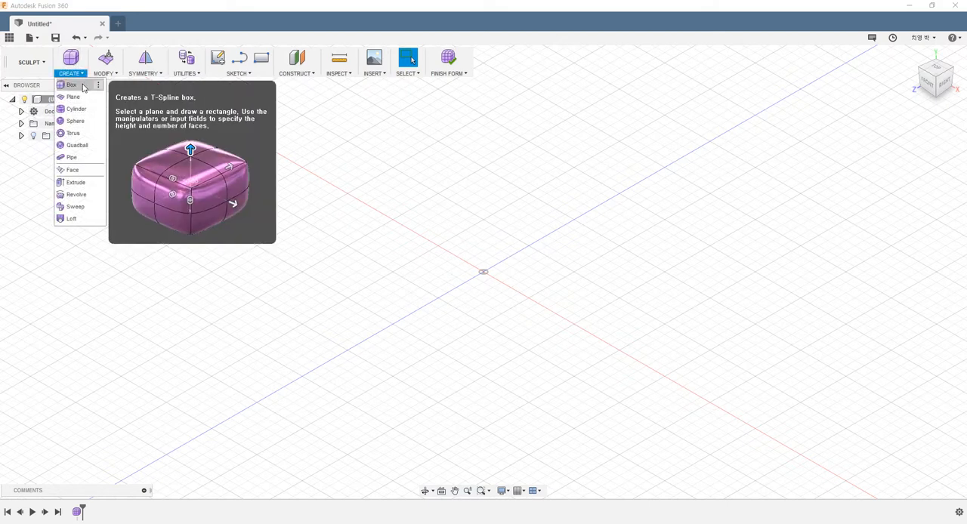
click(71, 86)
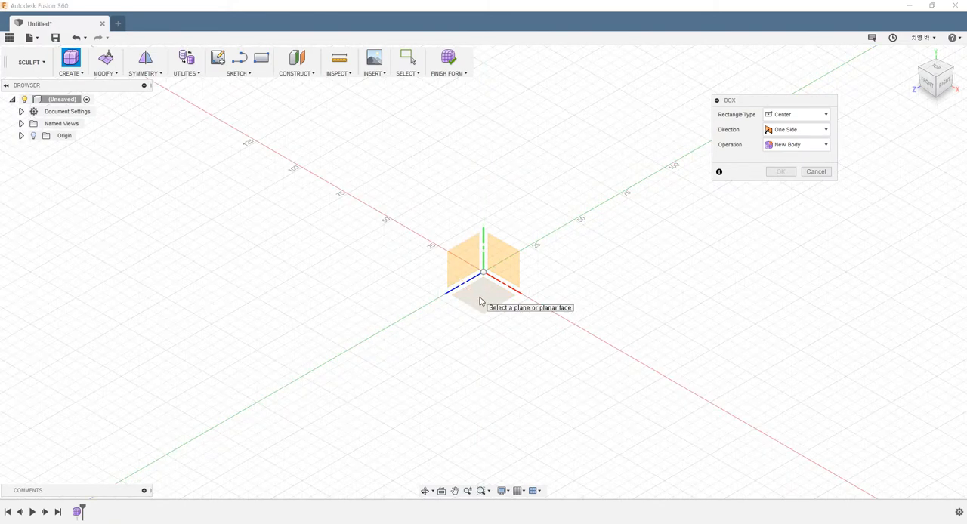
click(502, 260)
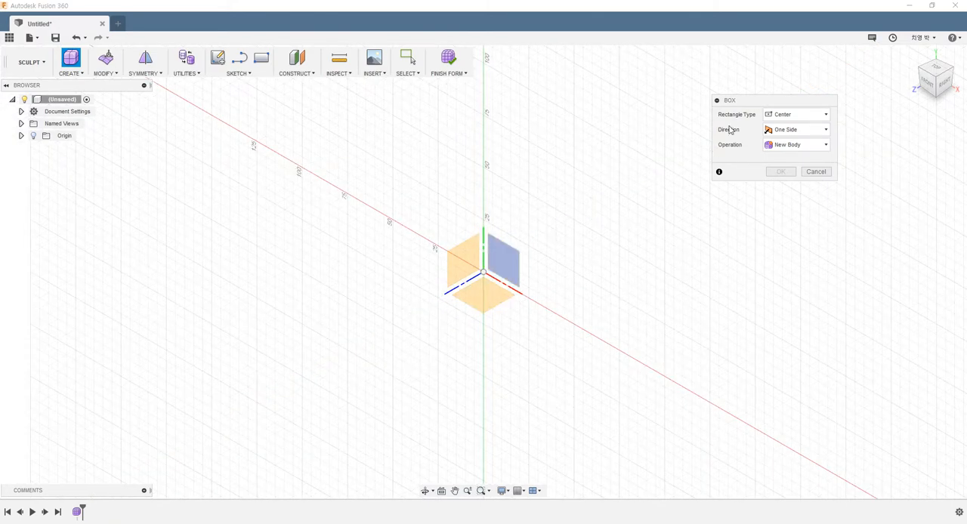
drag(753, 105, 749, 115)
click(786, 125)
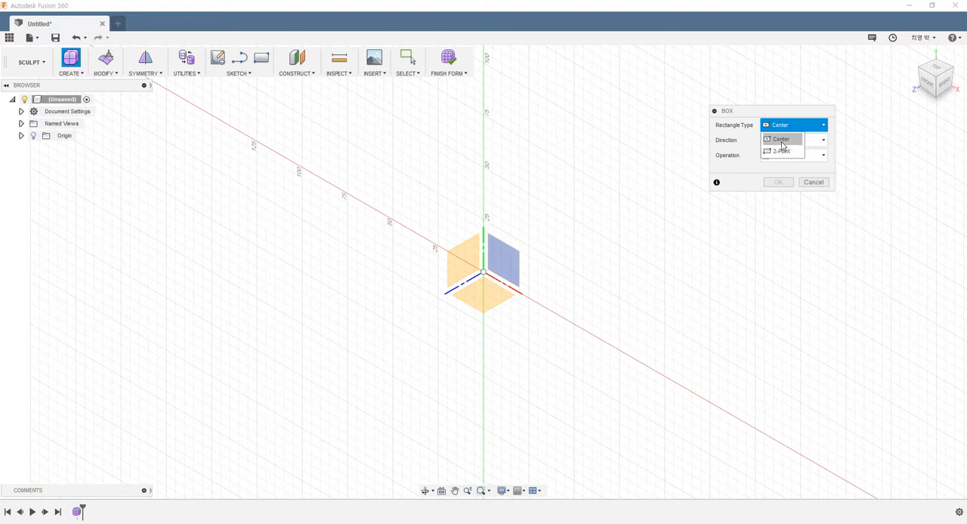
click(782, 142)
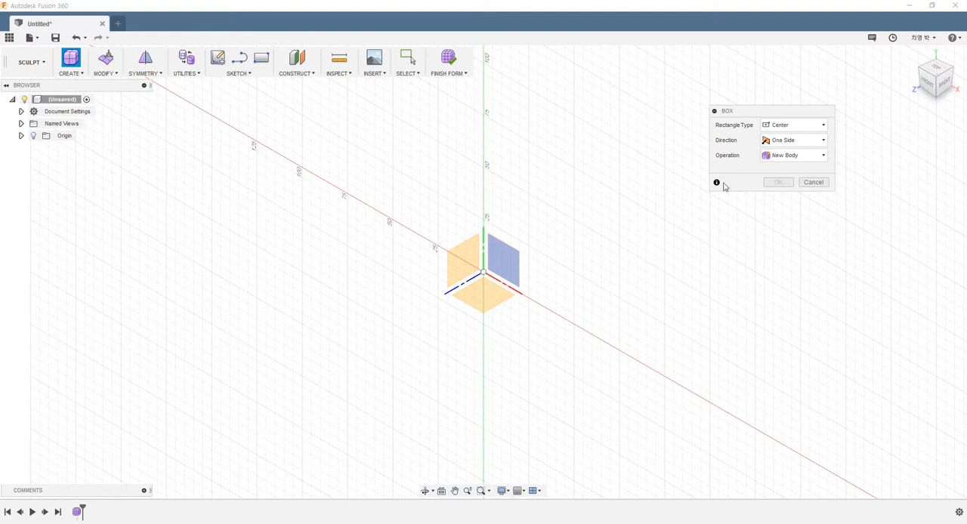
click(773, 144)
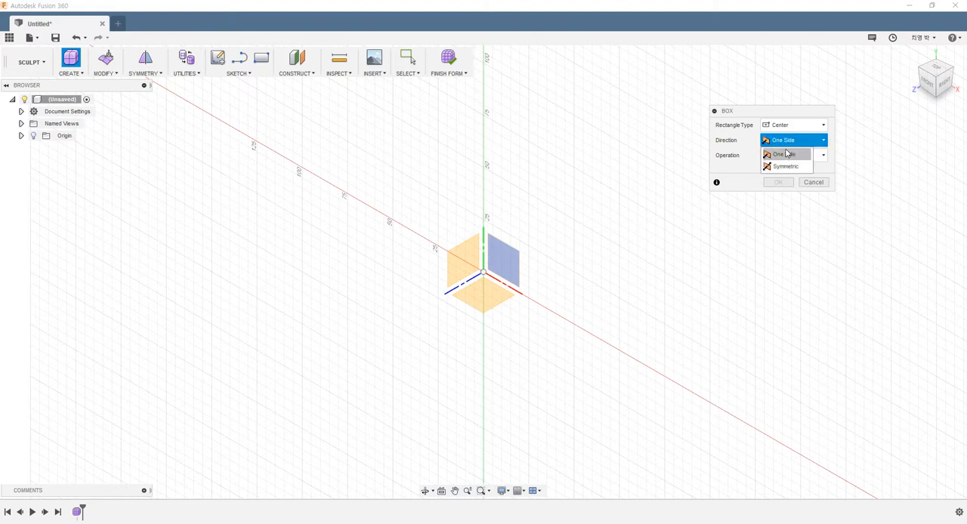
click(786, 167)
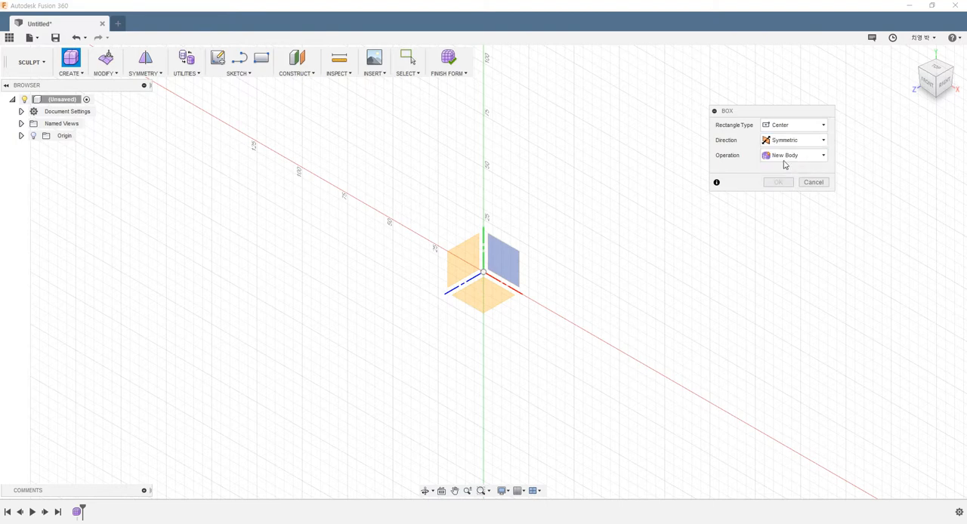
click(798, 158)
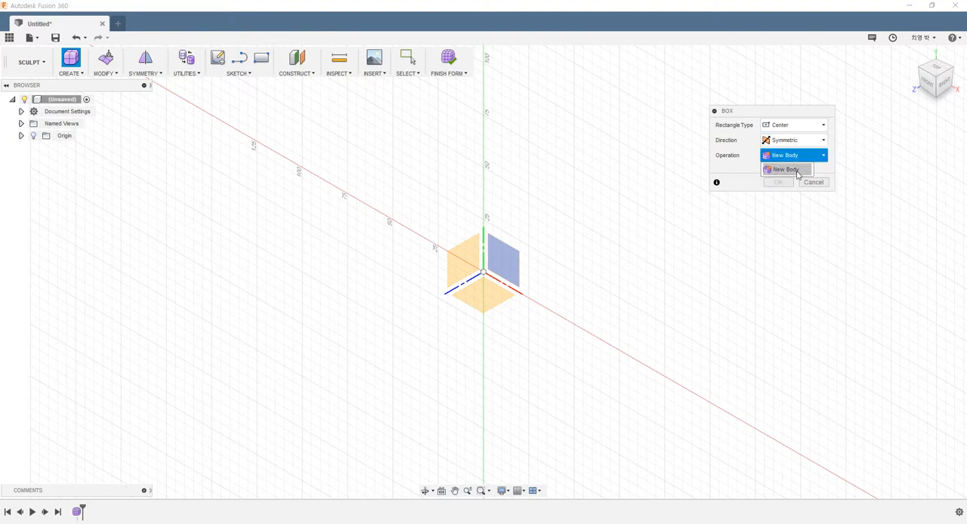
click(793, 170)
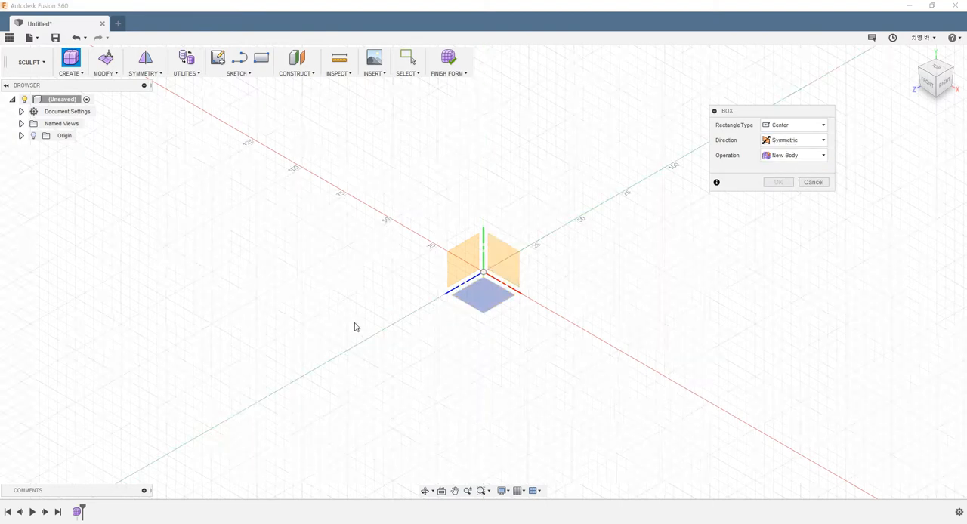
Place the box's base on the horizontal origin plane, centred on the origin and about 65 by 59 mm
click(488, 303)
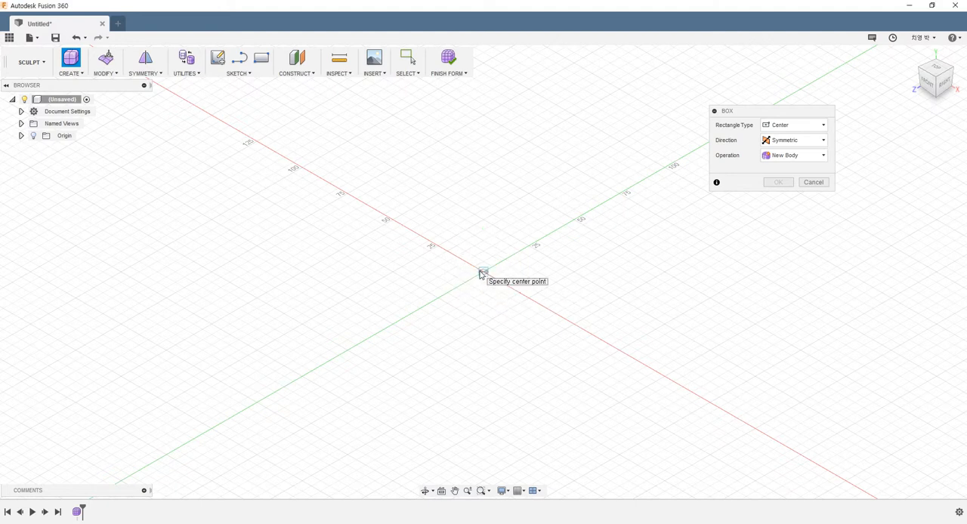
click(483, 273)
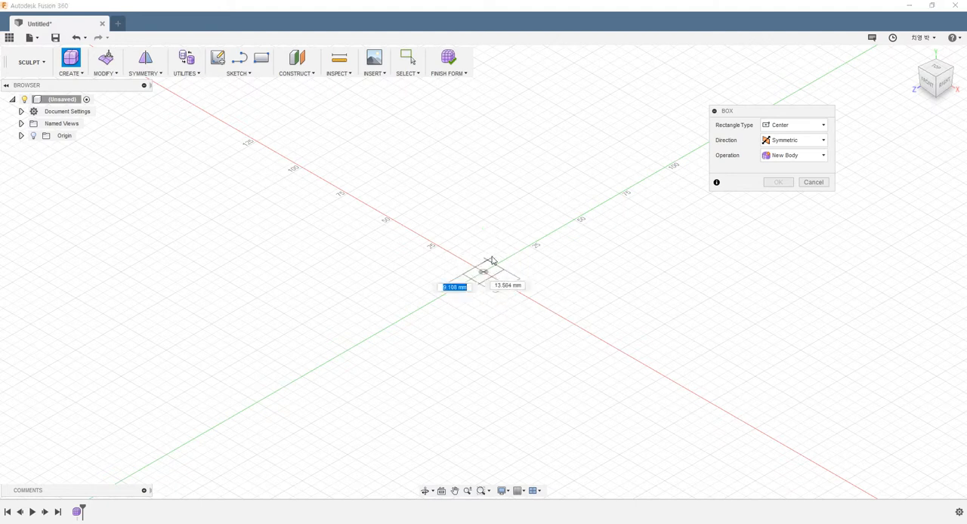
click(479, 210)
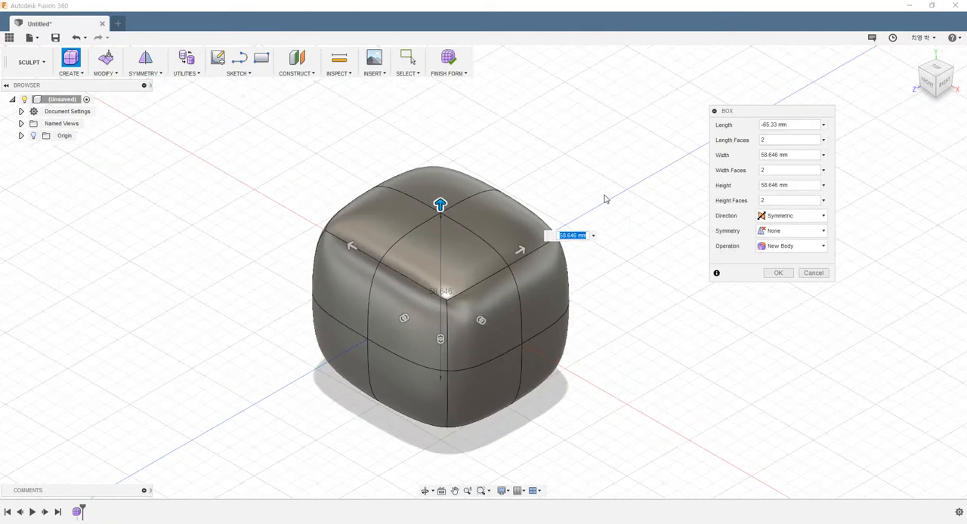
Resize the T-Spline box to 80 mm wide, 70 mm high and 90 mm long (length -90 mm)
shift+middle_drag(654, 330, 637, 315)
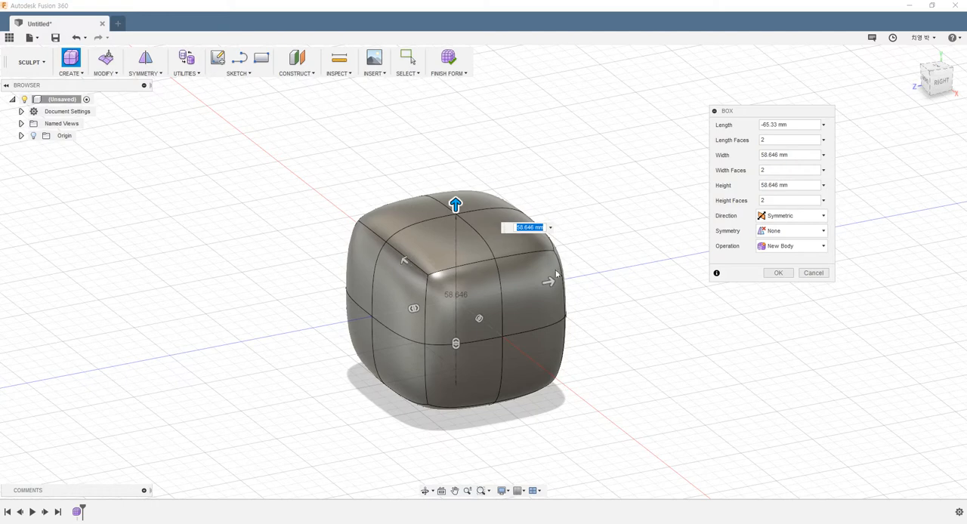
drag(550, 281, 577, 272)
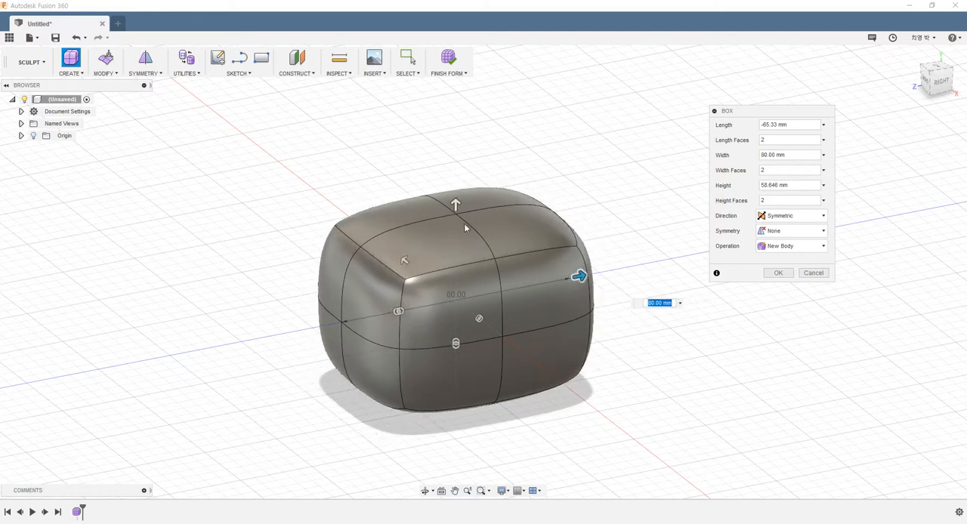
drag(458, 213, 456, 189)
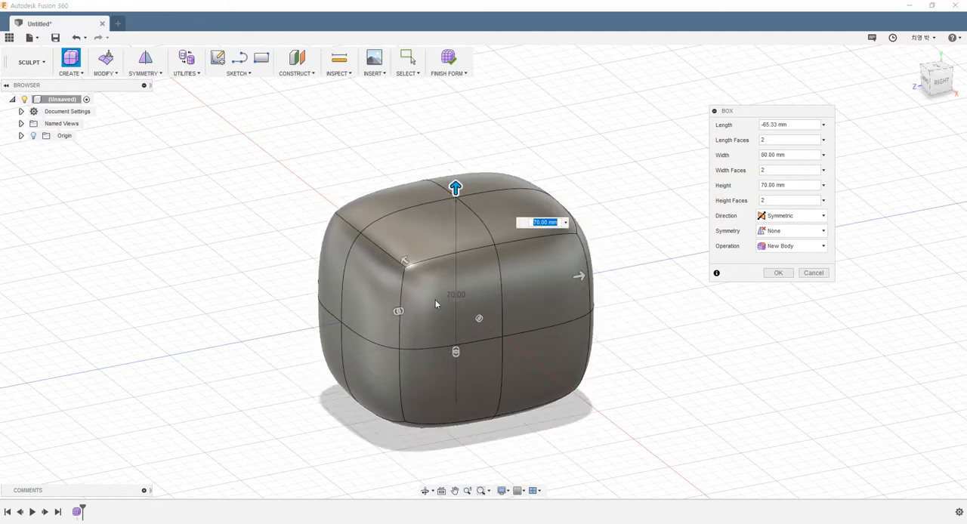
middle_drag(440, 301, 408, 306)
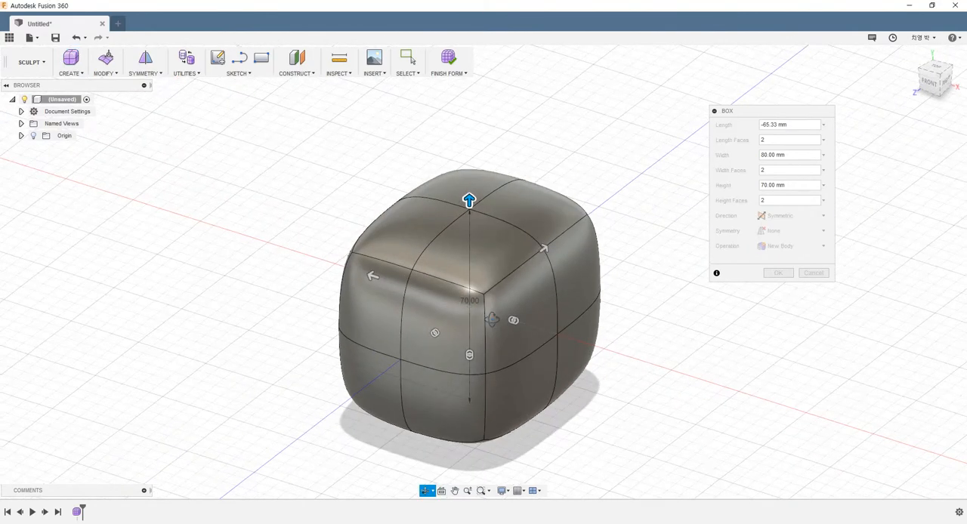
drag(380, 278, 334, 275)
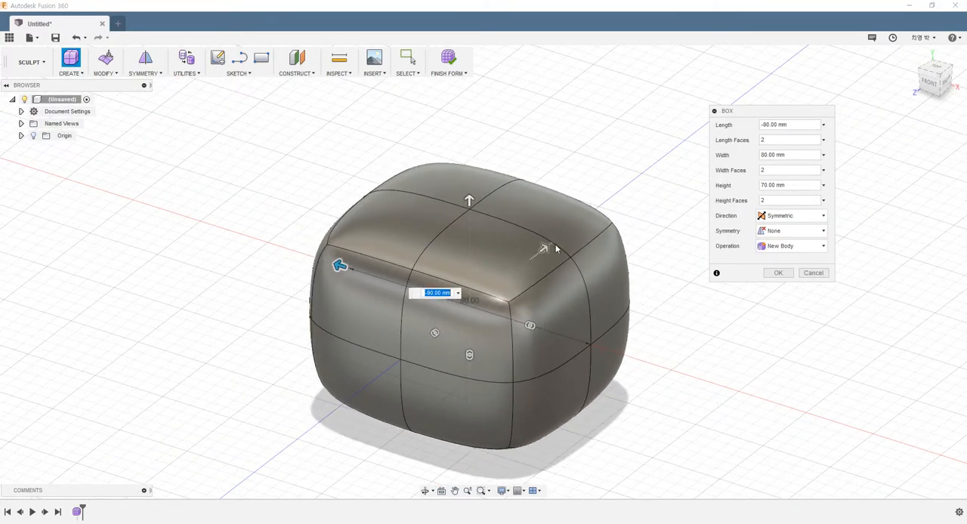
Set the box's length, width and height faces to 5 each and create the body
shift+middle_drag(565, 298, 489, 326)
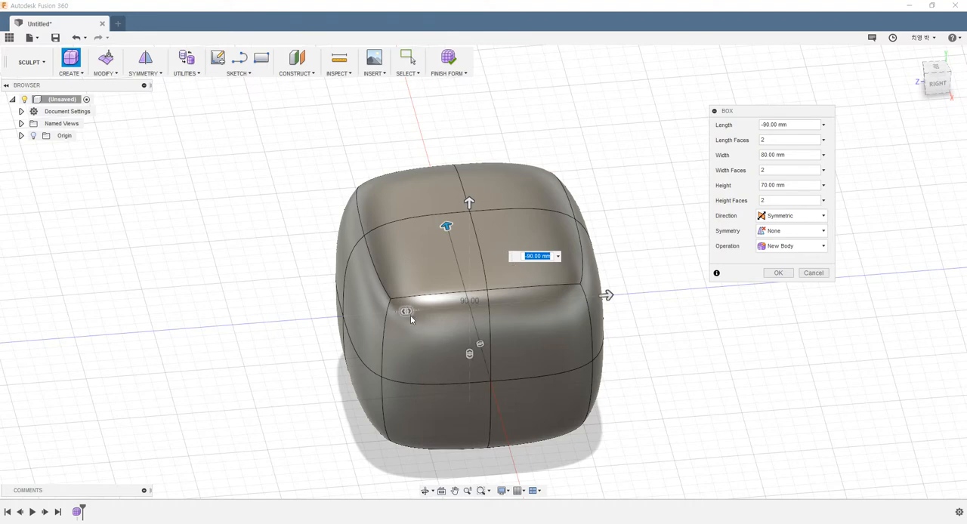
mouse_move(408, 315)
mouse_down()
mouse_move(373, 316)
mouse_move(438, 316)
mouse_move(388, 315)
mouse_move(408, 312)
mouse_up()
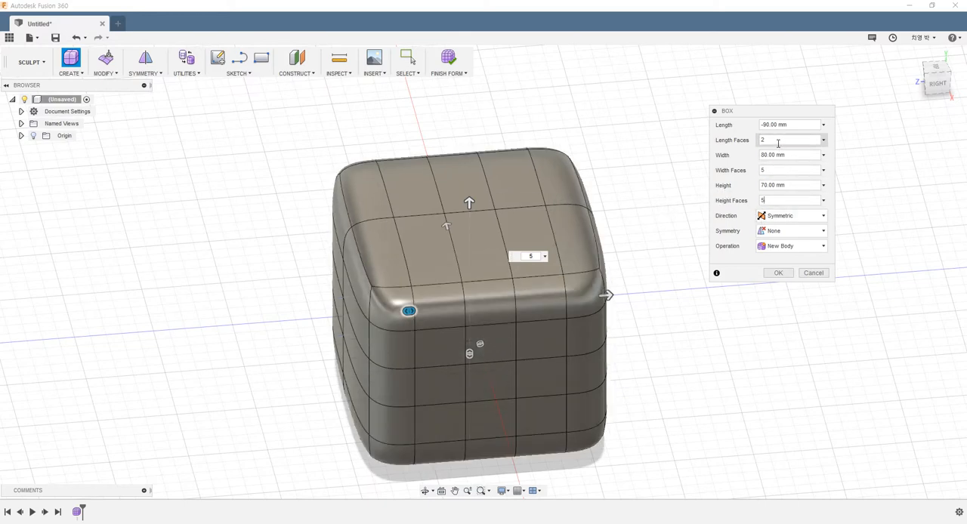
drag(778, 142, 686, 143)
text(5)
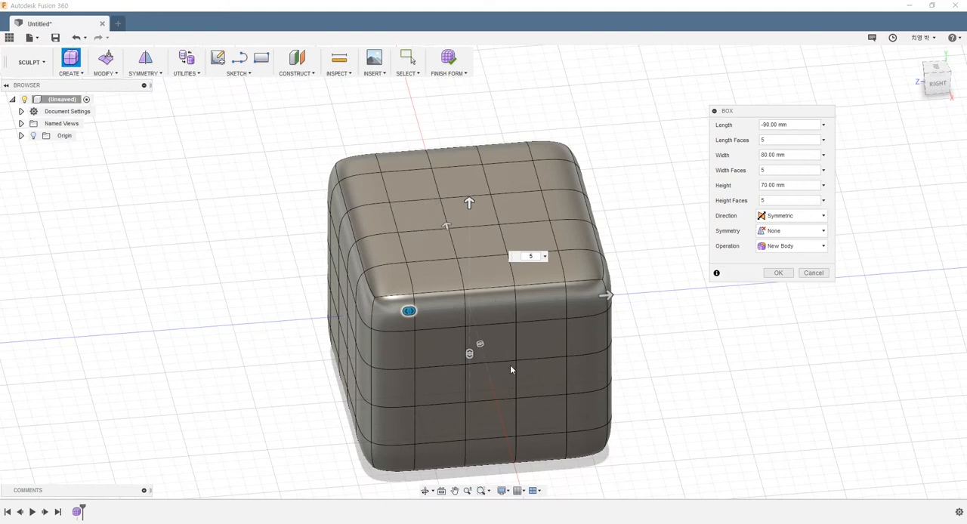
shift+middle_drag(550, 356, 587, 344)
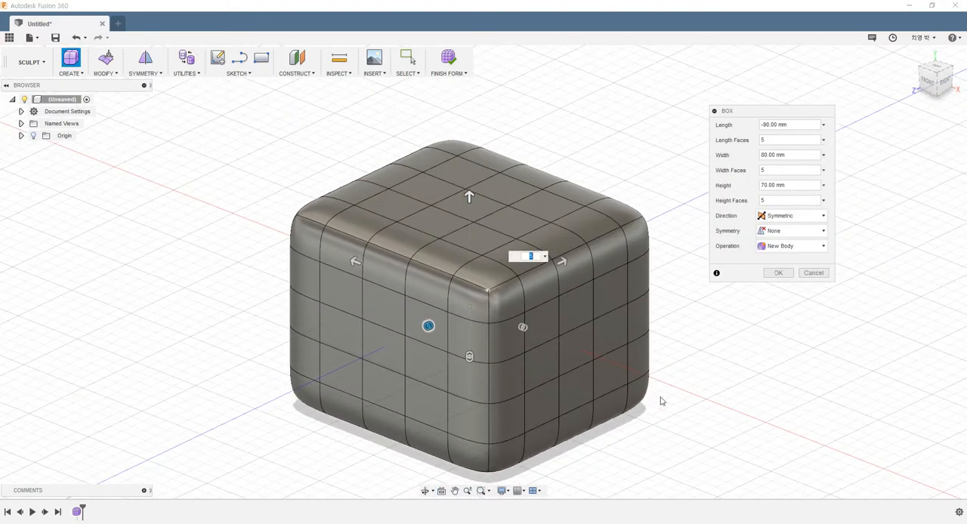
click(776, 274)
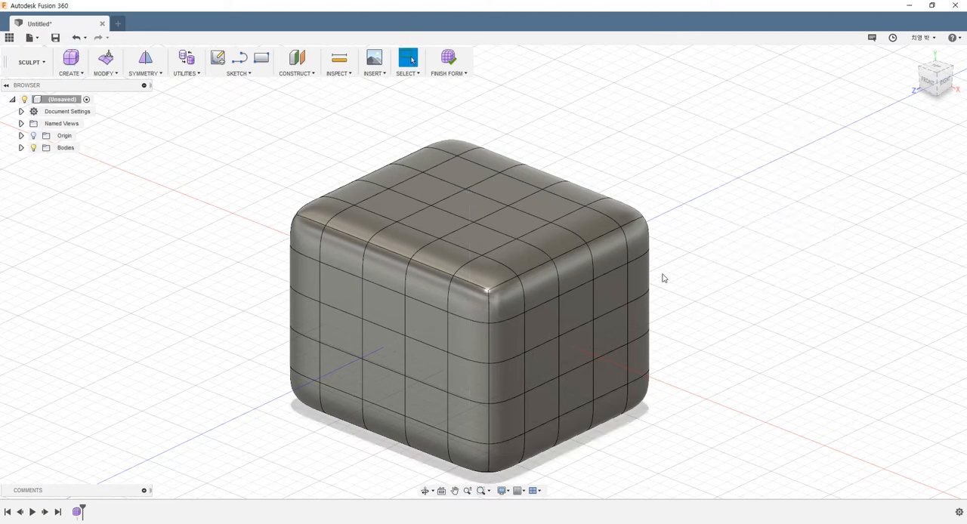
Examine the face divisions of the T-Spline box from several sides and distances
shift+middle_drag(706, 288, 679, 315)
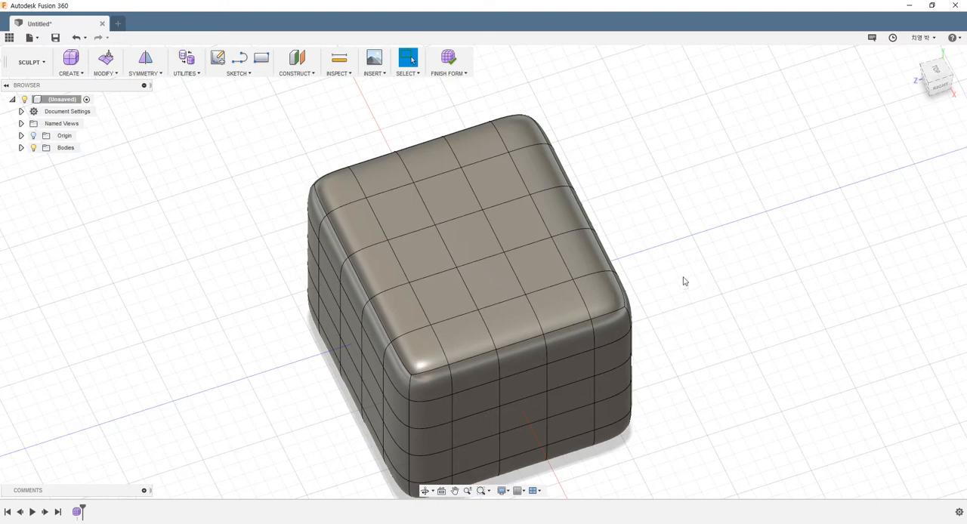
mouse_move(684, 281)
shift+middle_down()
mouse_move(525, 246)
mouse_move(534, 246)
mouse_move(502, 227)
mouse_move(477, 270)
shift+middle_up()
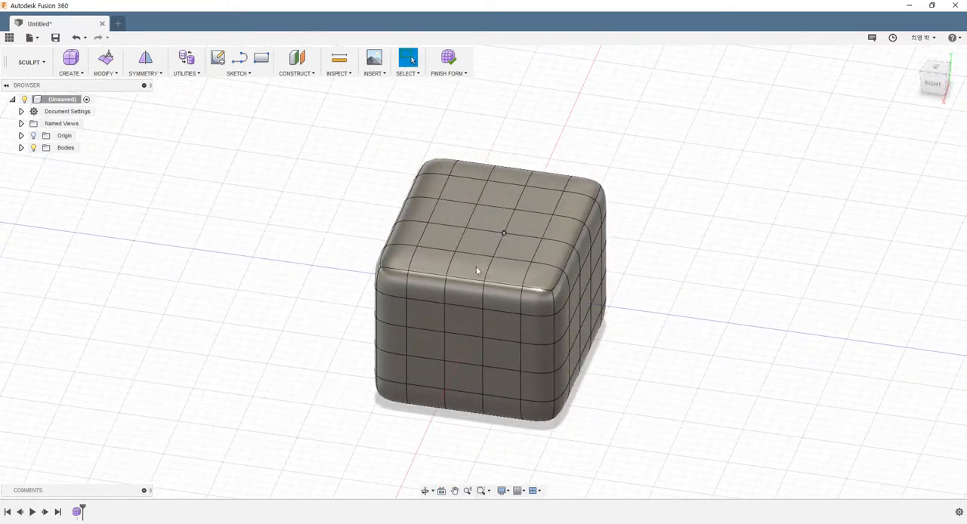
scroll(685, 254, down, 3)
scroll(697, 233, up, 5)
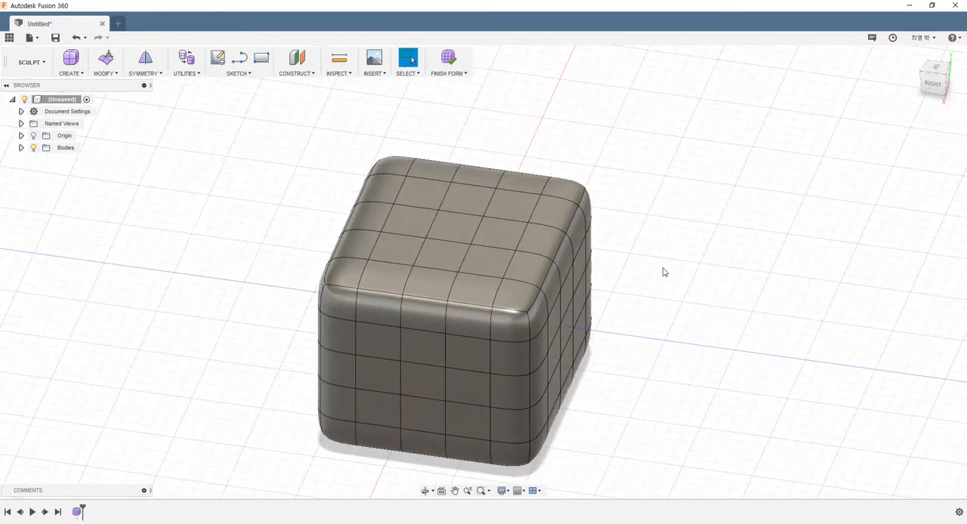
scroll(643, 264, down, 1)
mouse_move(643, 263)
middle_down()
mouse_move(622, 250)
mouse_move(505, 261)
mouse_move(551, 278)
mouse_move(537, 266)
mouse_move(539, 280)
middle_up()
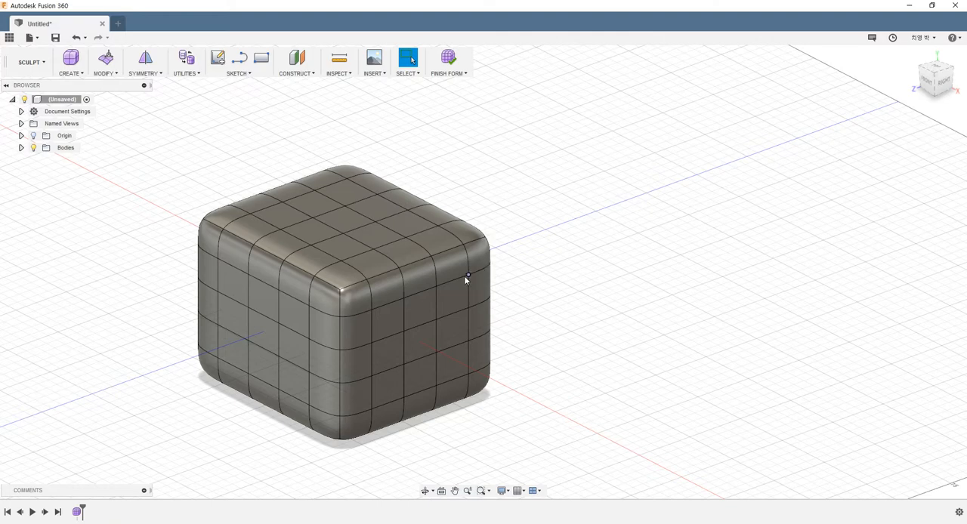
shift+middle_drag(412, 280, 384, 295)
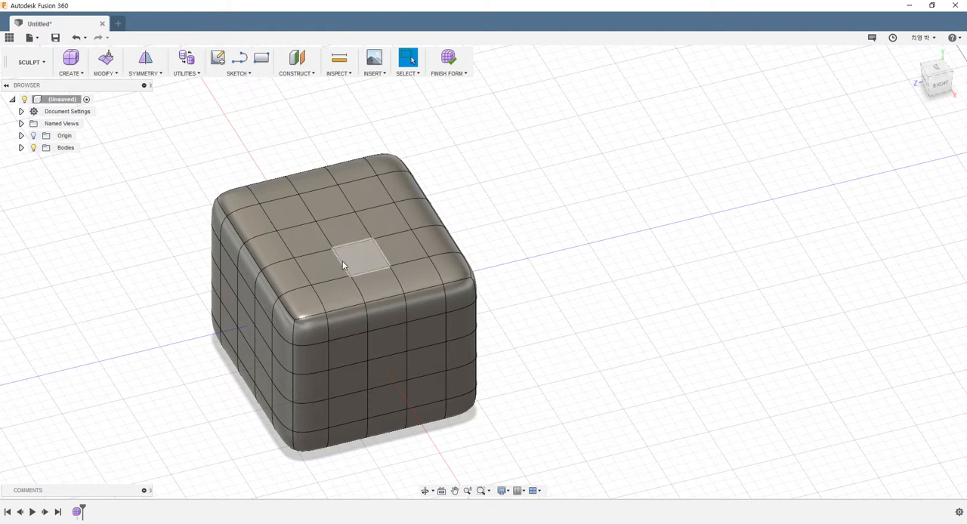
Select the central three-by-three block of faces on top of the box
click(311, 267)
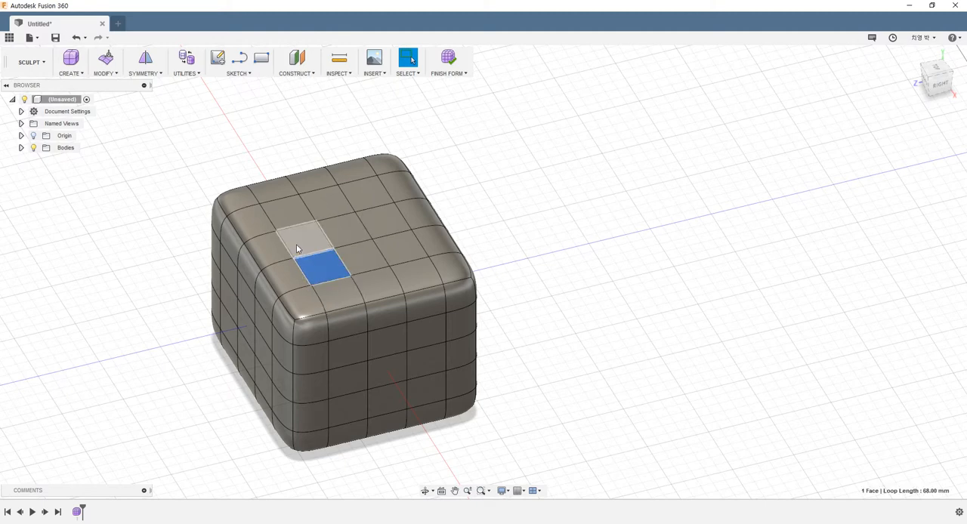
shift+click(297, 240)
shift+click(289, 217)
shift+click(315, 208)
shift+click(344, 227)
shift+click(366, 259)
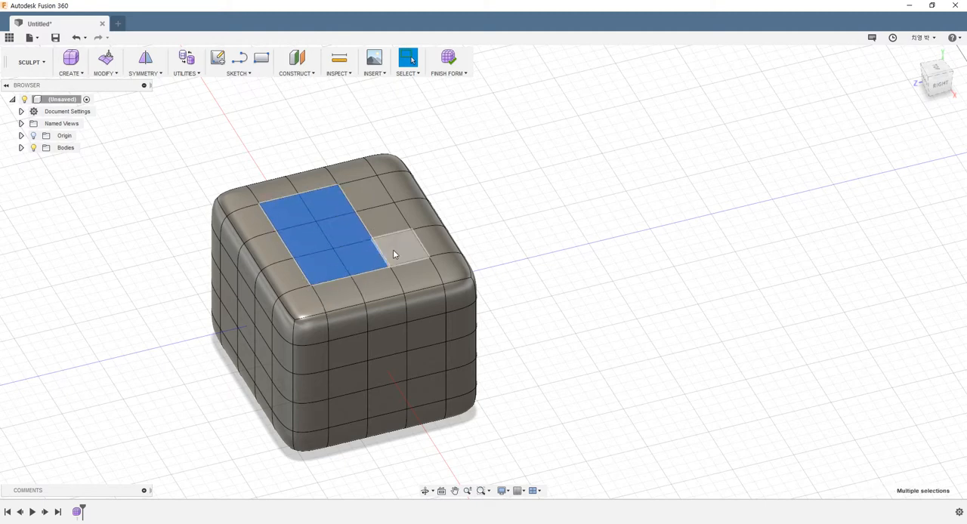
shift+click(394, 252)
shift+click(382, 219)
shift+click(362, 190)
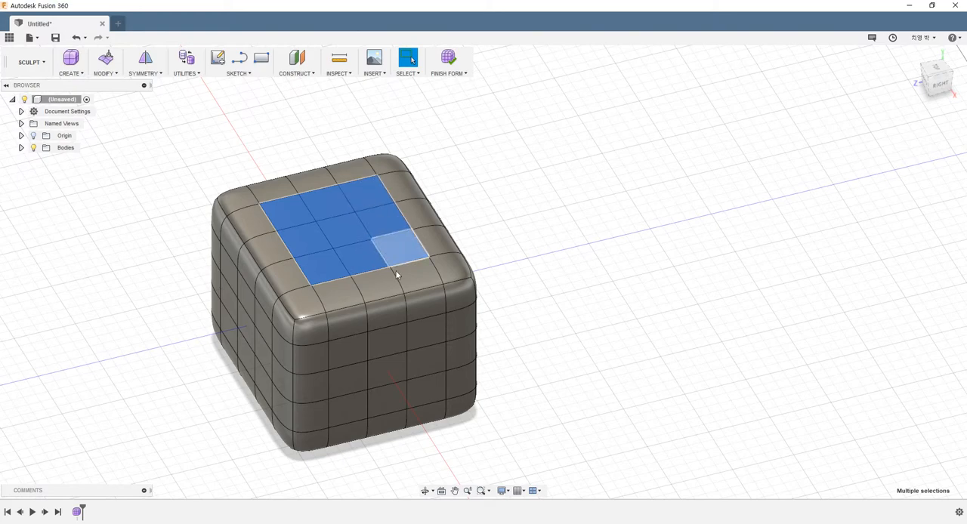
Start Edit Form on the selected top faces and switch the transform mode to the combined move, rotate and scale manipulator
right_click(348, 236)
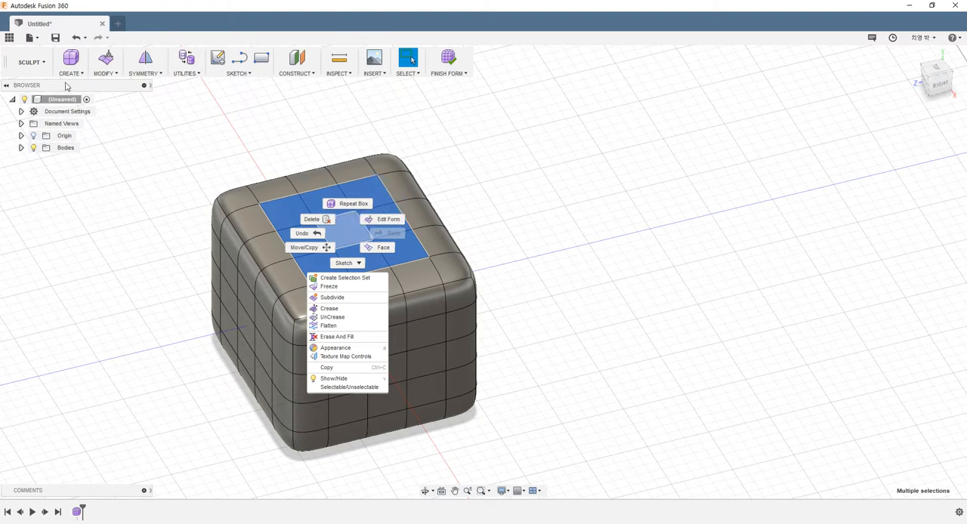
click(106, 73)
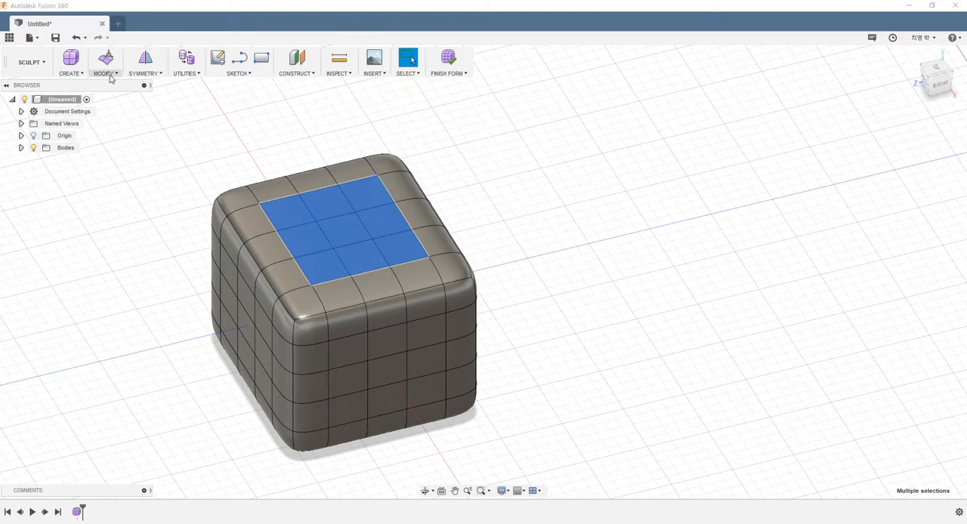
click(106, 74)
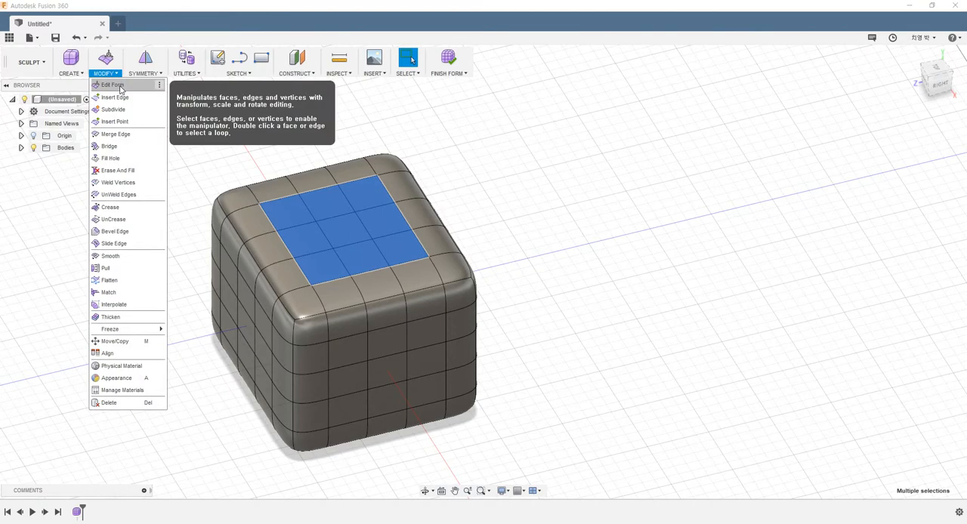
click(121, 90)
scroll(378, 234, up, 2)
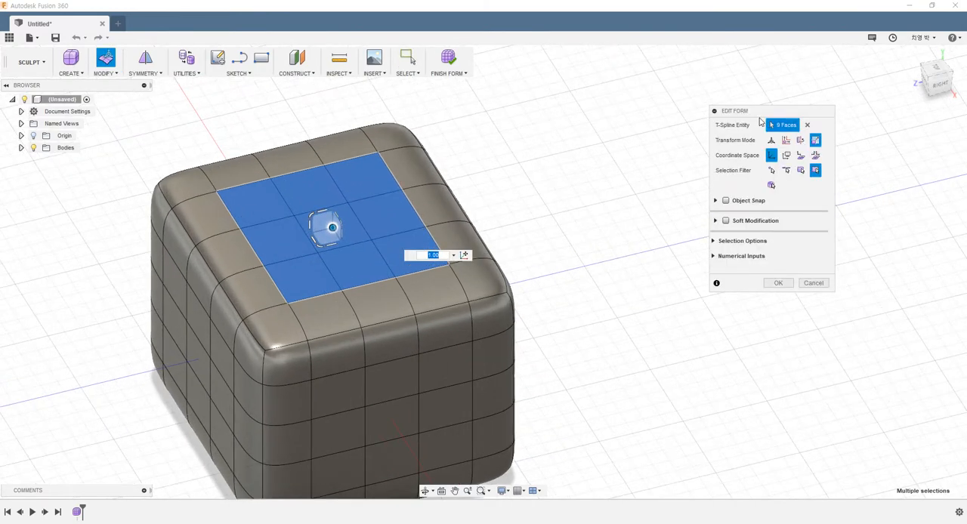
drag(808, 113, 779, 130)
scroll(535, 256, down, 2)
scroll(550, 245, up, 2)
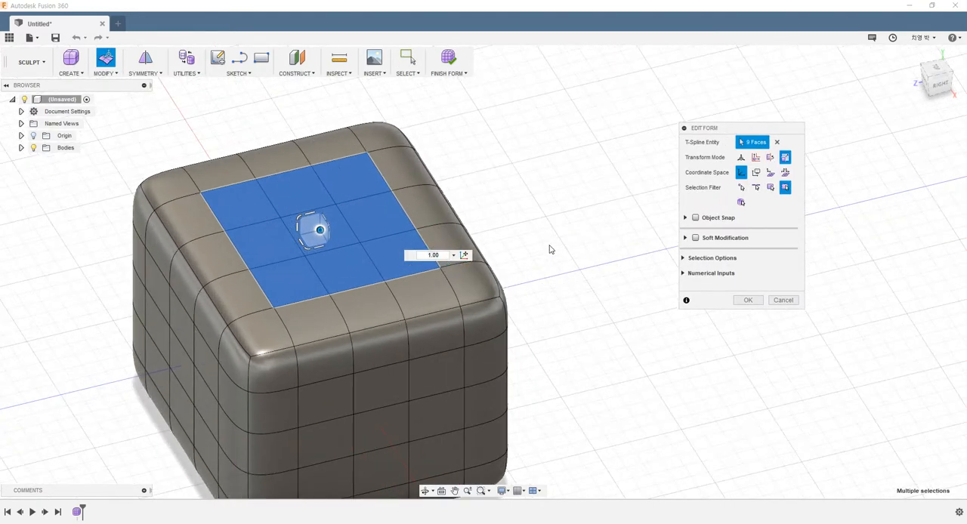
scroll(549, 250, up, 2)
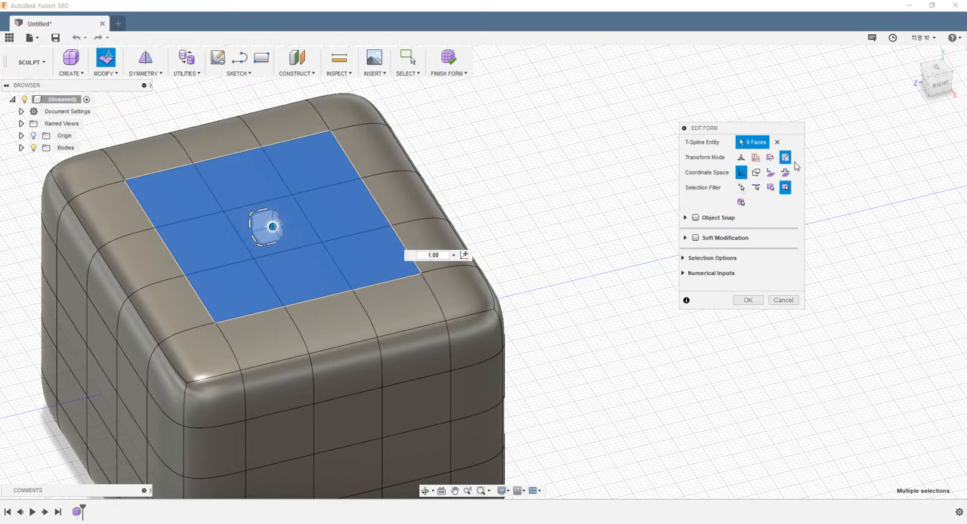
click(742, 157)
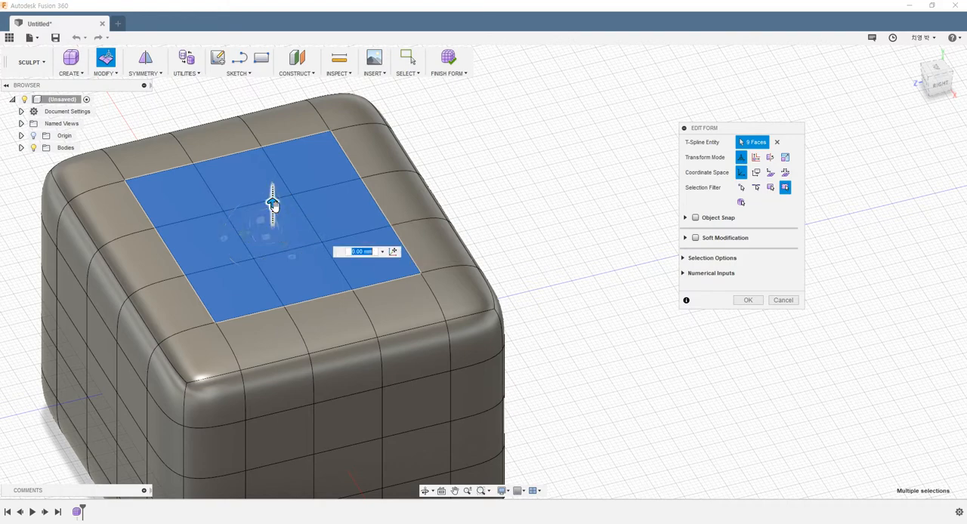
Reshape the selected top faces with the manipulator, ending with a scale of about 0.803, and accept the edit
drag(273, 199, 255, 231)
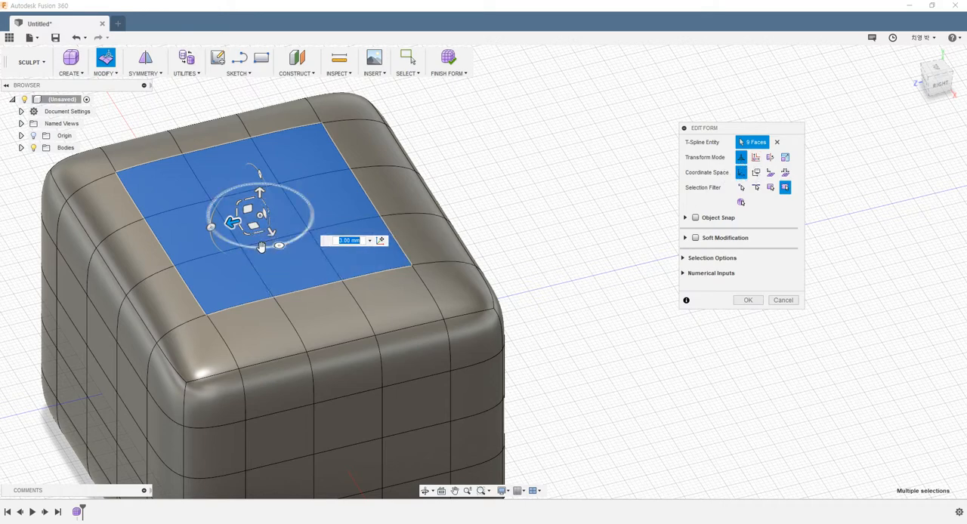
drag(264, 251, 212, 253)
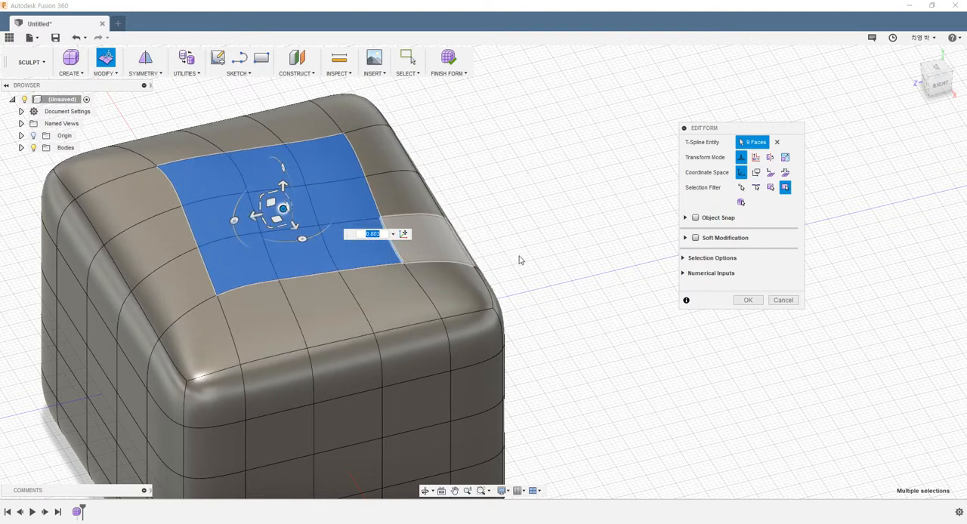
click(748, 300)
Examine the deformed top and the sides of the edited box from different angles
click(577, 285)
mouse_move(576, 285)
shift+middle_down()
mouse_move(529, 244)
mouse_move(544, 214)
mouse_move(572, 220)
mouse_move(577, 244)
mouse_move(537, 239)
mouse_move(453, 328)
shift+middle_up()
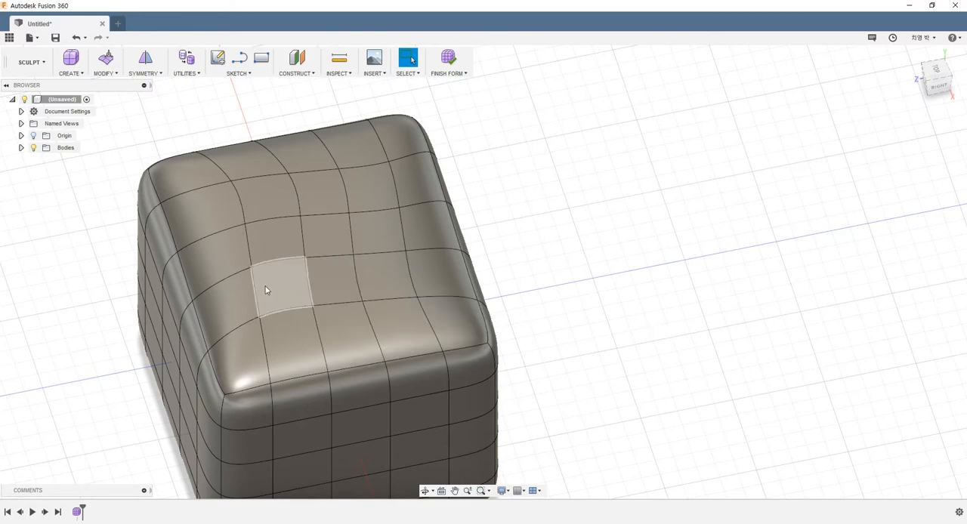
scroll(130, 278, down, 4)
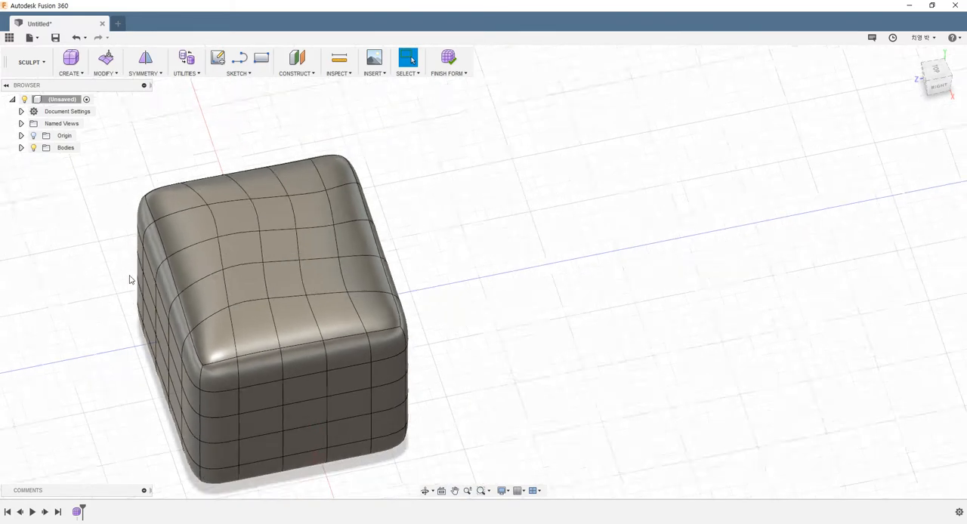
mouse_move(136, 269)
shift+middle_down()
mouse_move(142, 232)
mouse_move(168, 248)
shift+middle_up()
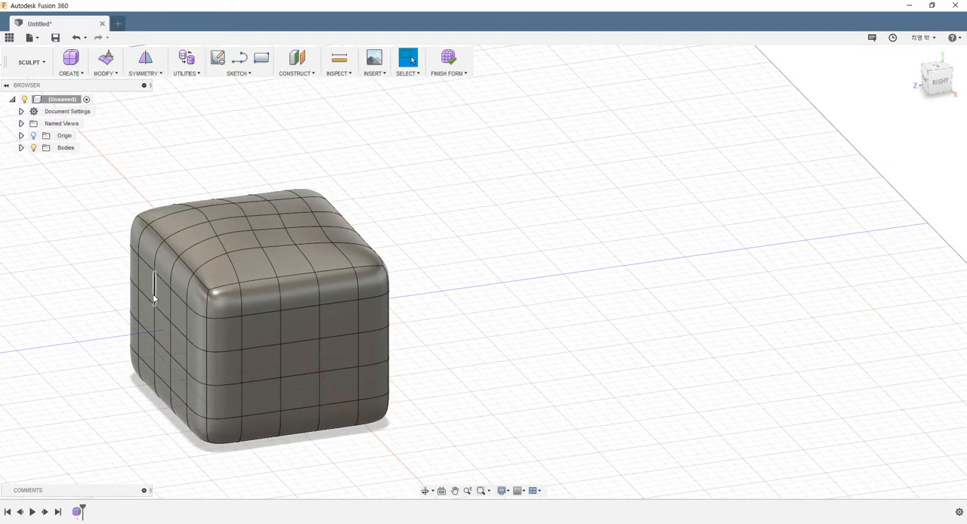
shift+middle_drag(172, 335, 214, 340)
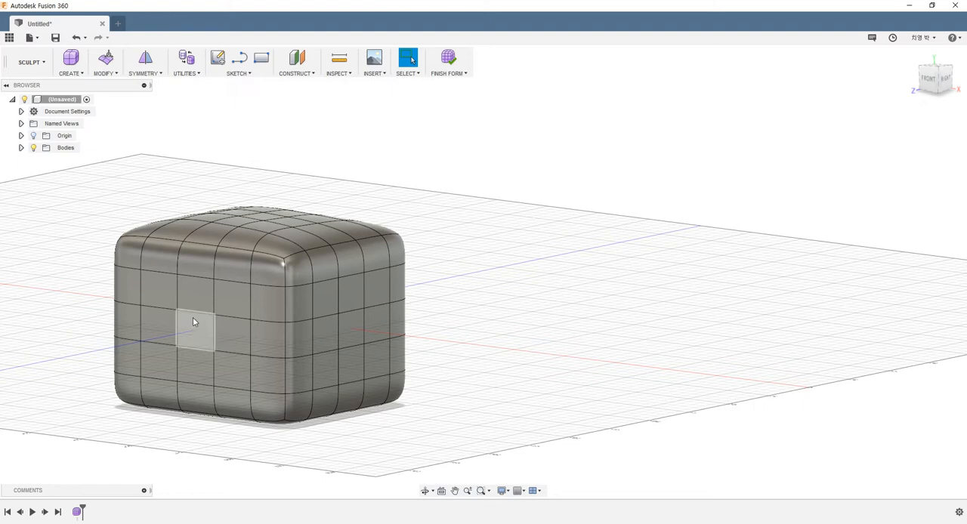
shift+middle_drag(191, 326, 183, 333)
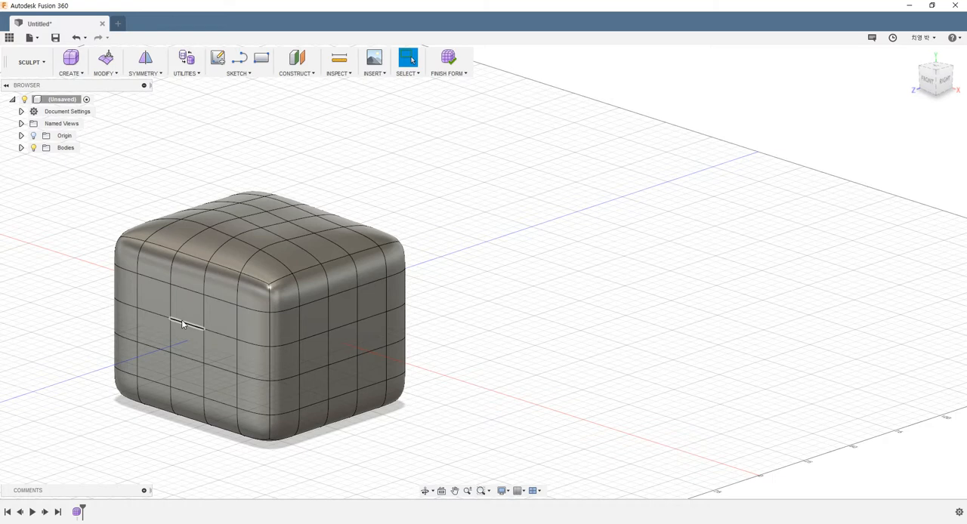
double_click(181, 323)
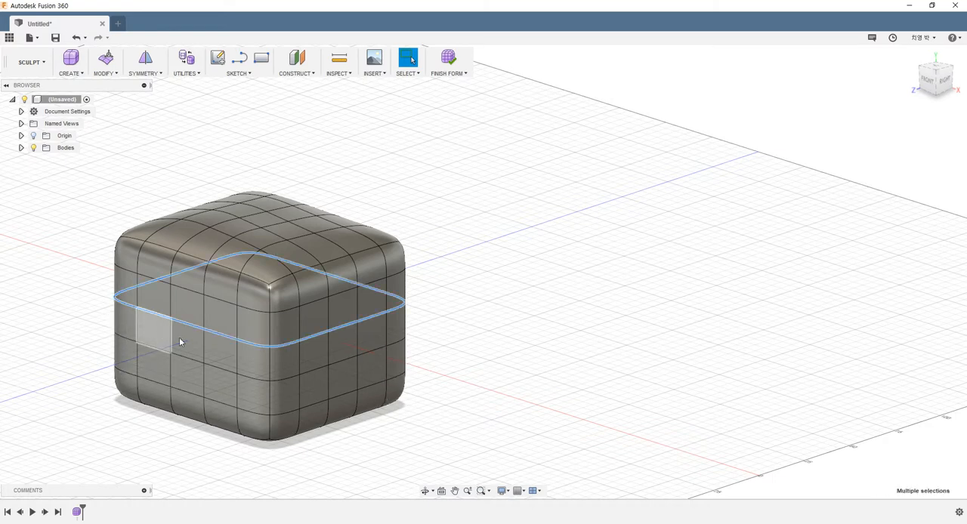
click(253, 327)
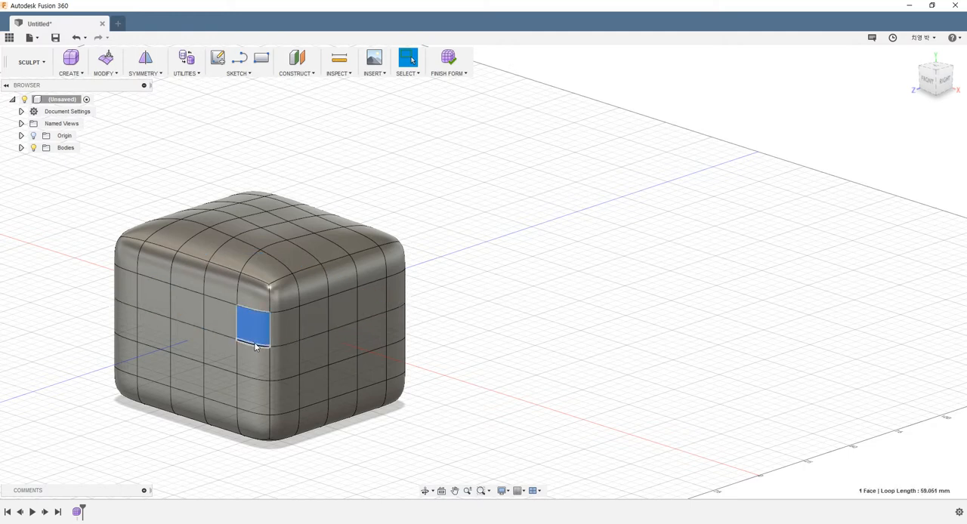
click(220, 340)
shift+click(219, 333)
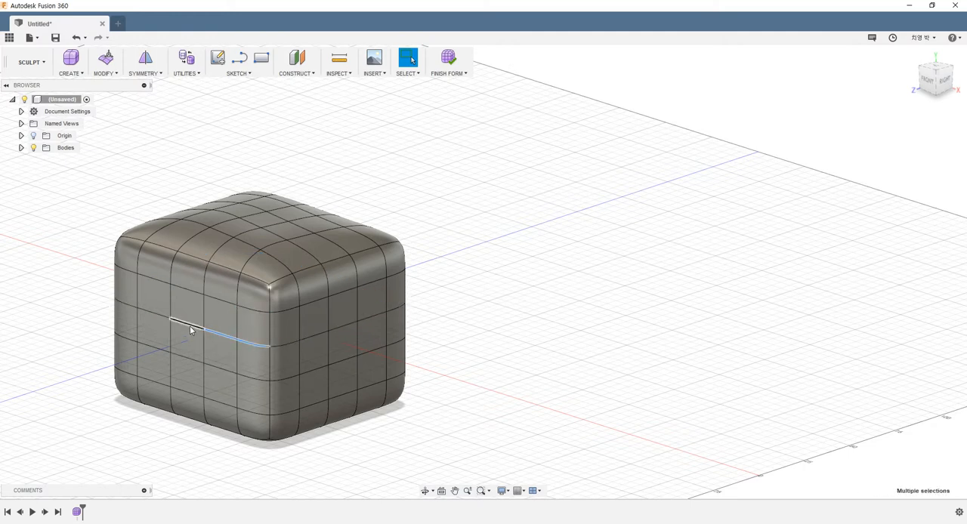
shift+click(162, 316)
click(85, 280)
double_click(182, 324)
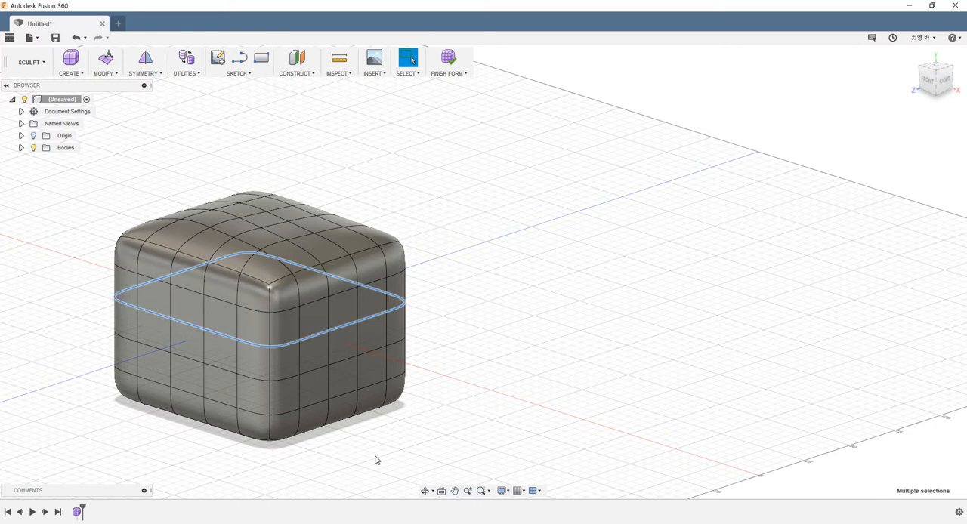
click(108, 240)
Reshape the full horizontal edge loop just above the box's mid-height with Edit Form, shrinking and lowering it to form a waist
double_click(188, 325)
right_click(185, 327)
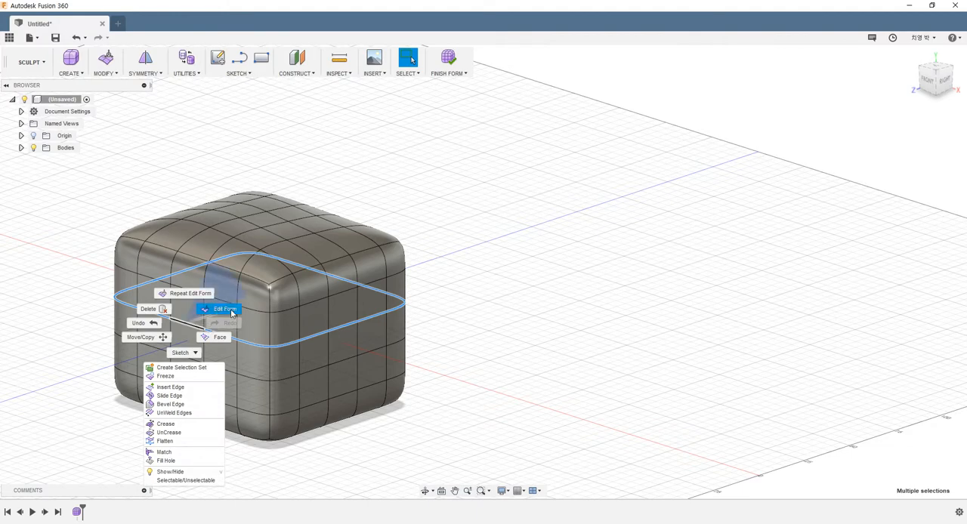
click(225, 310)
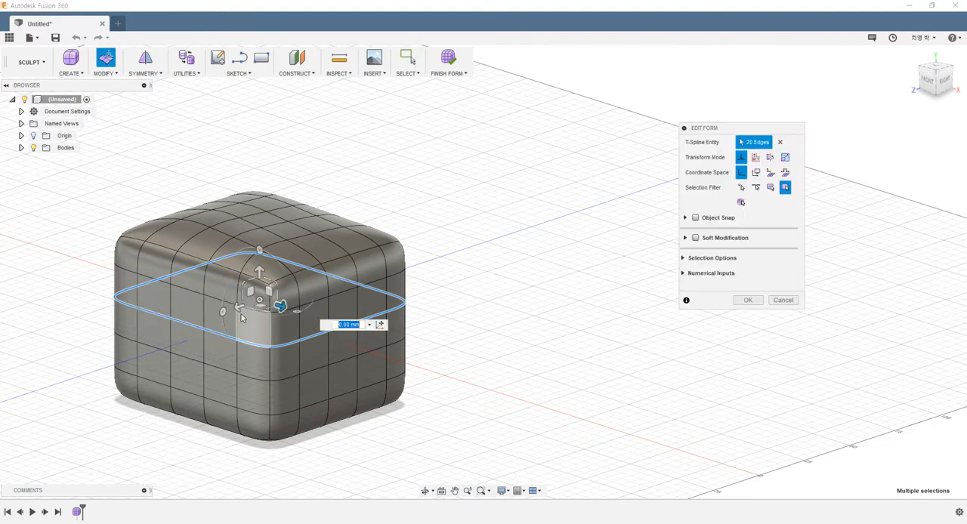
drag(238, 308, 255, 295)
key(ctrl+z)
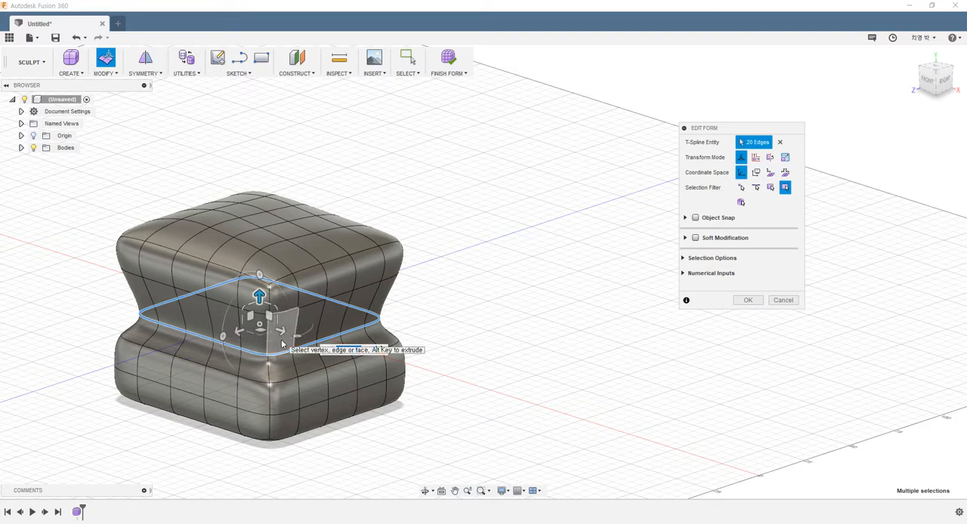
drag(277, 345, 256, 341)
click(748, 300)
shift+middle_drag(544, 318, 366, 340)
key(ctrl+z)
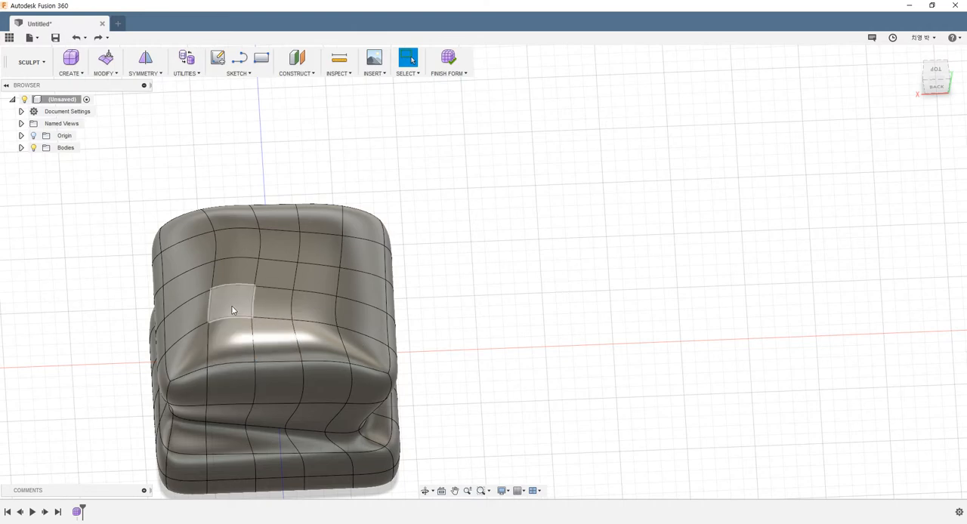
Delete the central three-by-three block of faces on top of the box to open a hole
mouse_move(231, 305)
shift+middle_down()
mouse_move(238, 355)
mouse_move(254, 332)
mouse_move(253, 348)
mouse_move(272, 302)
mouse_move(259, 281)
shift+middle_up()
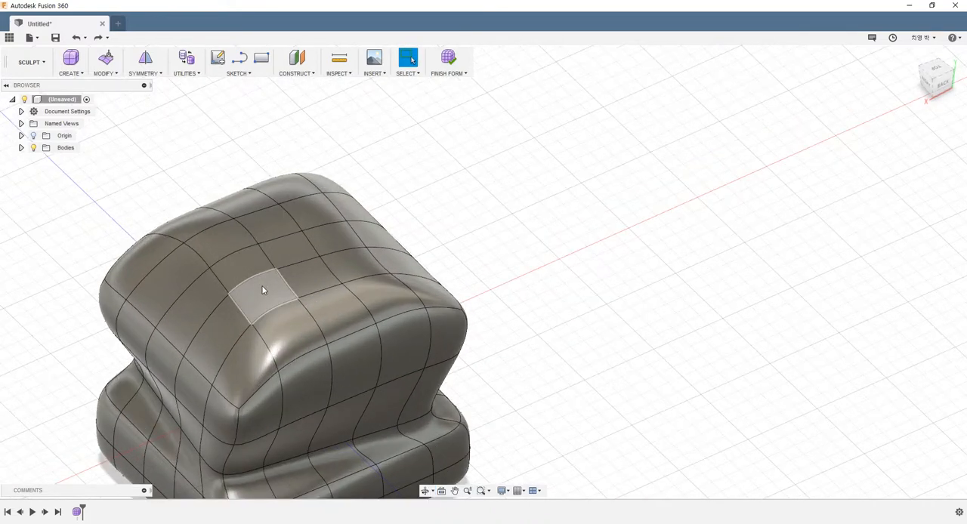
click(262, 286)
shift+click(241, 261)
shift+click(221, 239)
shift+click(268, 223)
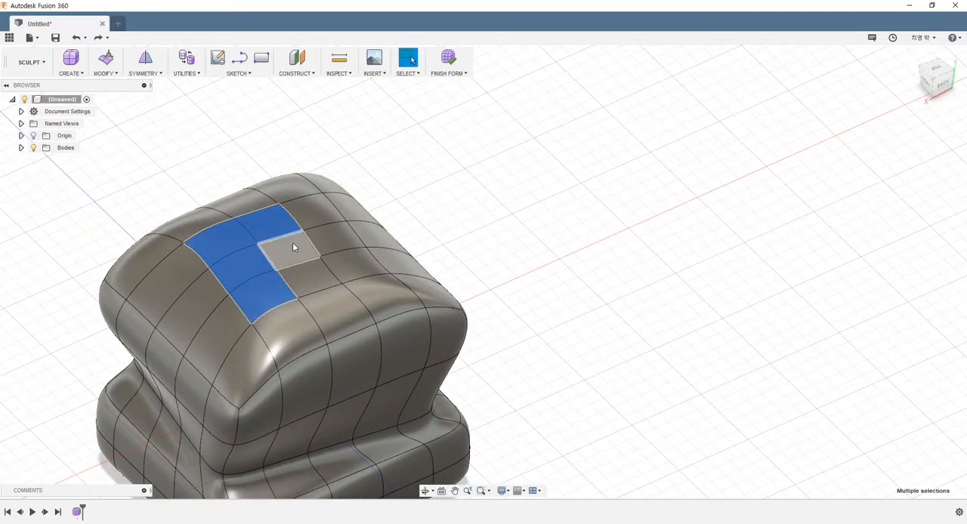
shift+click(292, 244)
shift+click(316, 275)
shift+click(346, 268)
shift+click(334, 246)
shift+click(319, 214)
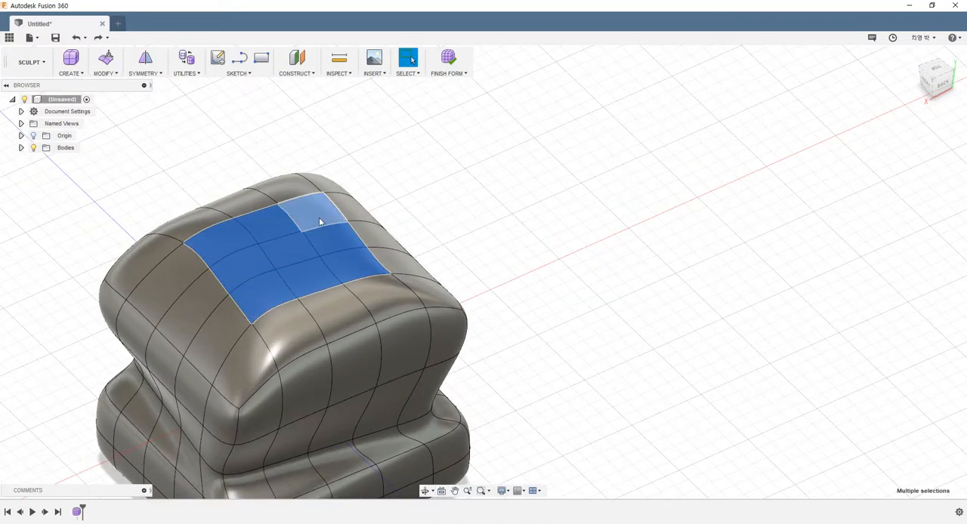
key(Delete)
Enlarge the edge loop around the top opening with Edit Form, scaling it uniformly by about 1.185, and accept the edit
shift+middle_drag(302, 255, 204, 241)
scroll(232, 206, up, 3)
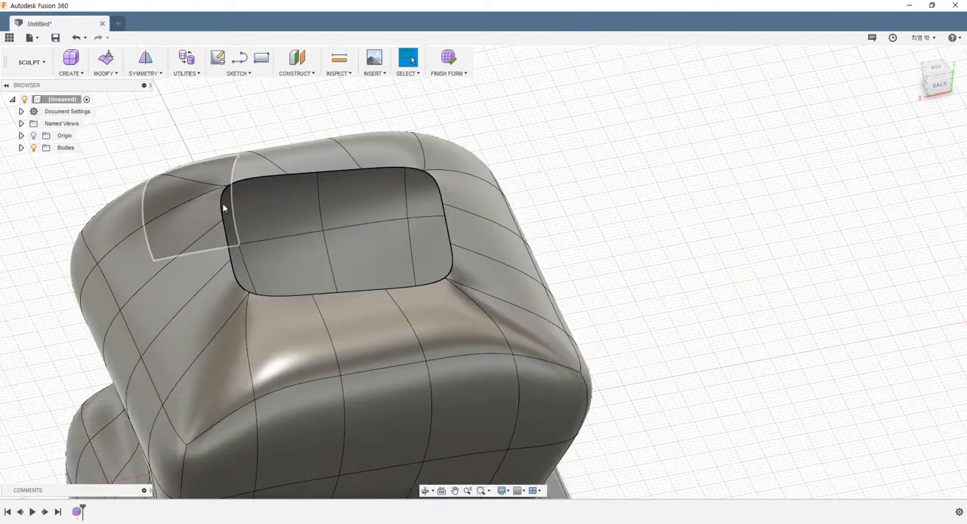
shift+middle_drag(220, 201, 239, 222)
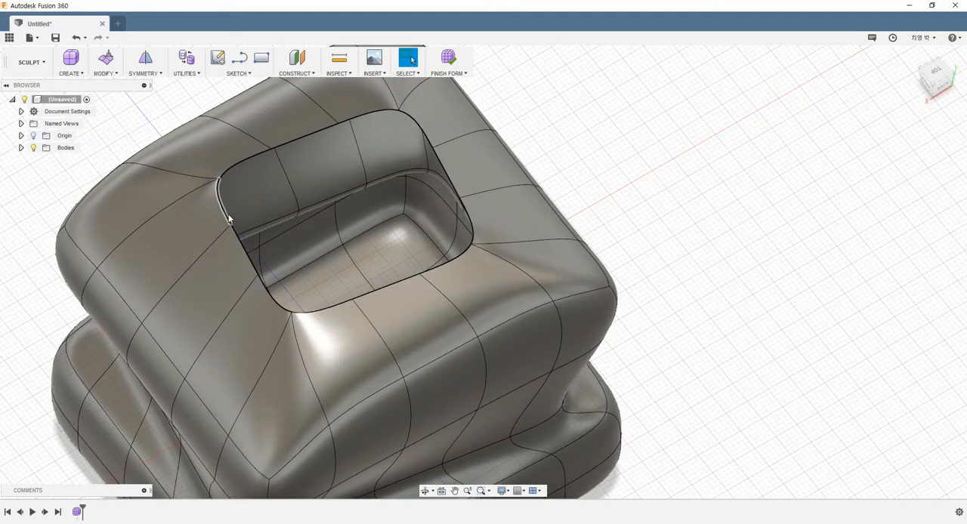
double_click(228, 214)
right_click(445, 151)
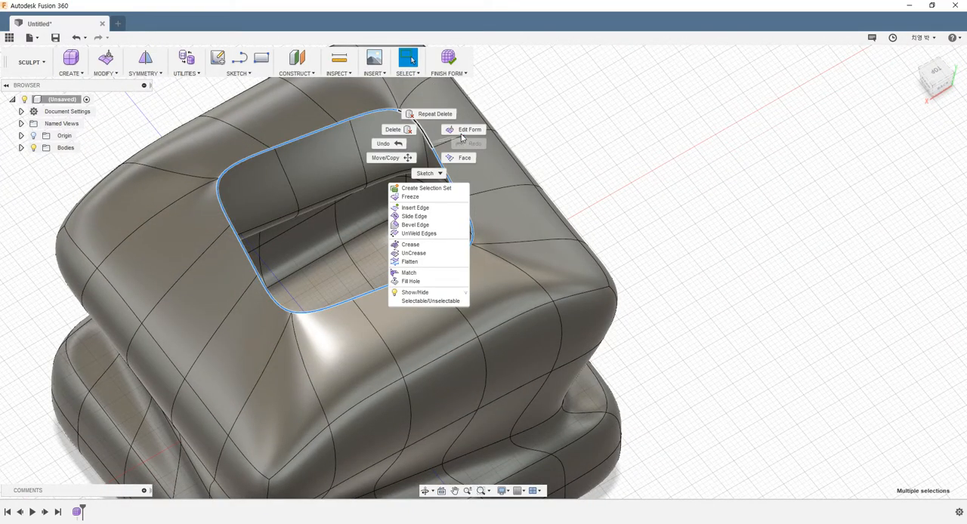
click(433, 113)
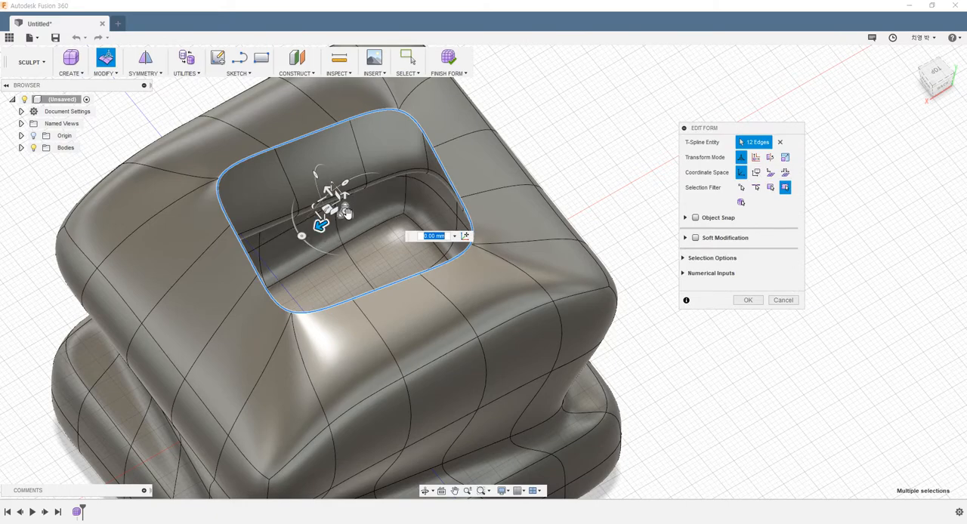
drag(346, 212, 363, 227)
drag(356, 221, 353, 220)
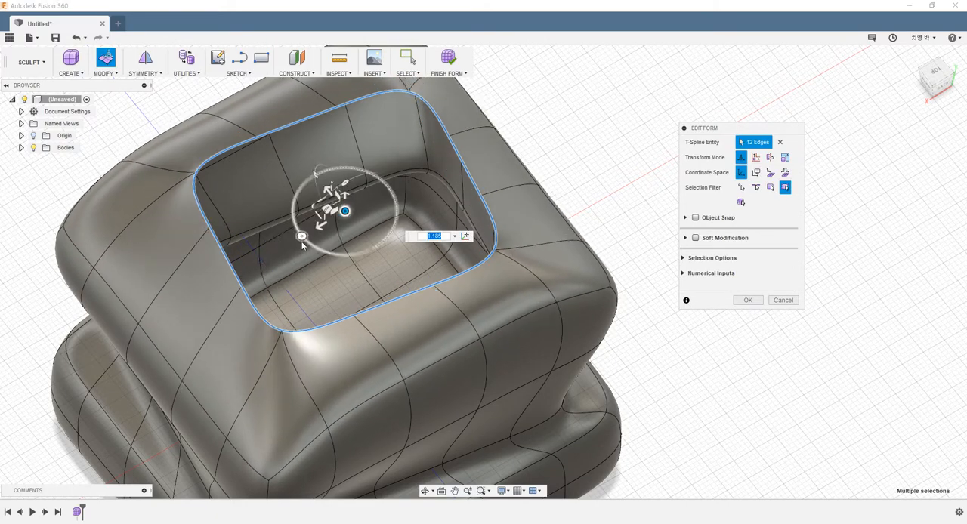
shift+middle_drag(303, 273, 290, 243)
scroll(282, 237, down, 3)
scroll(258, 128, up, 5)
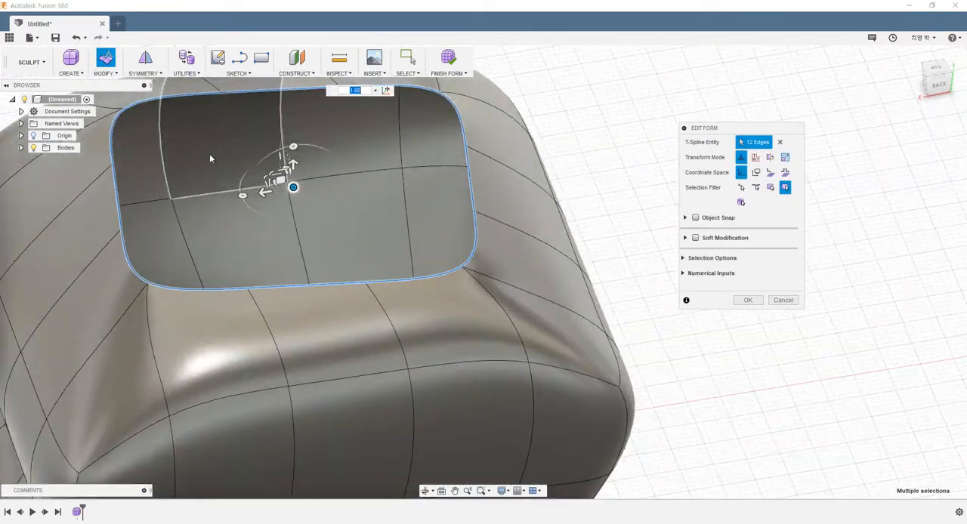
drag(268, 195, 266, 222)
click(738, 296)
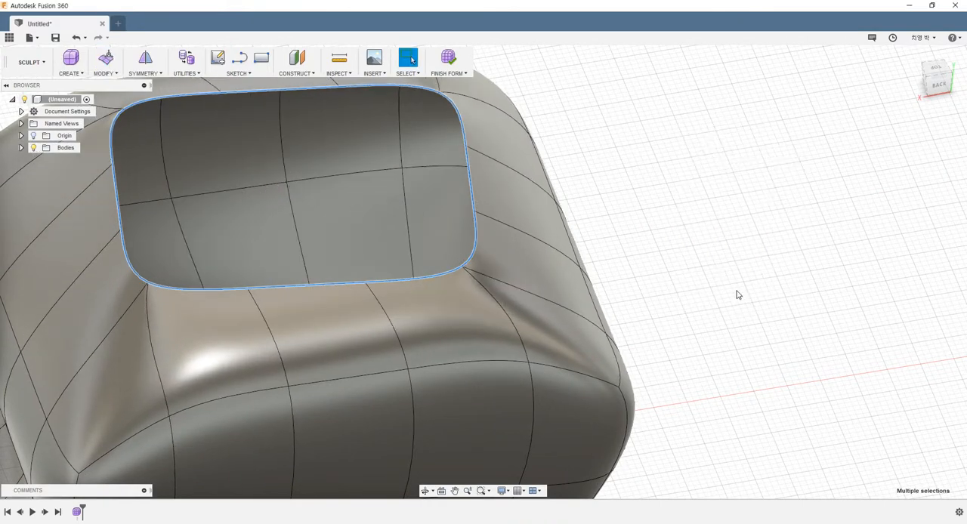
scroll(559, 249, down, 6)
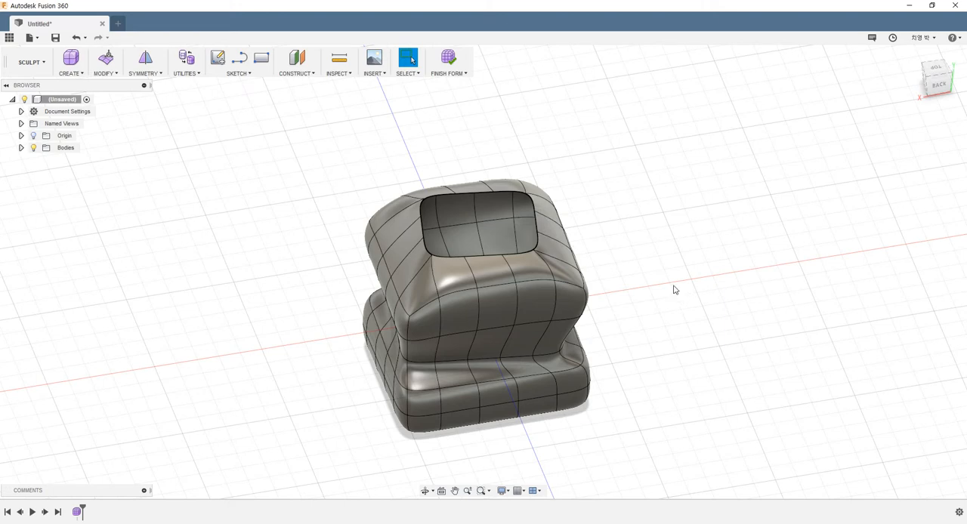